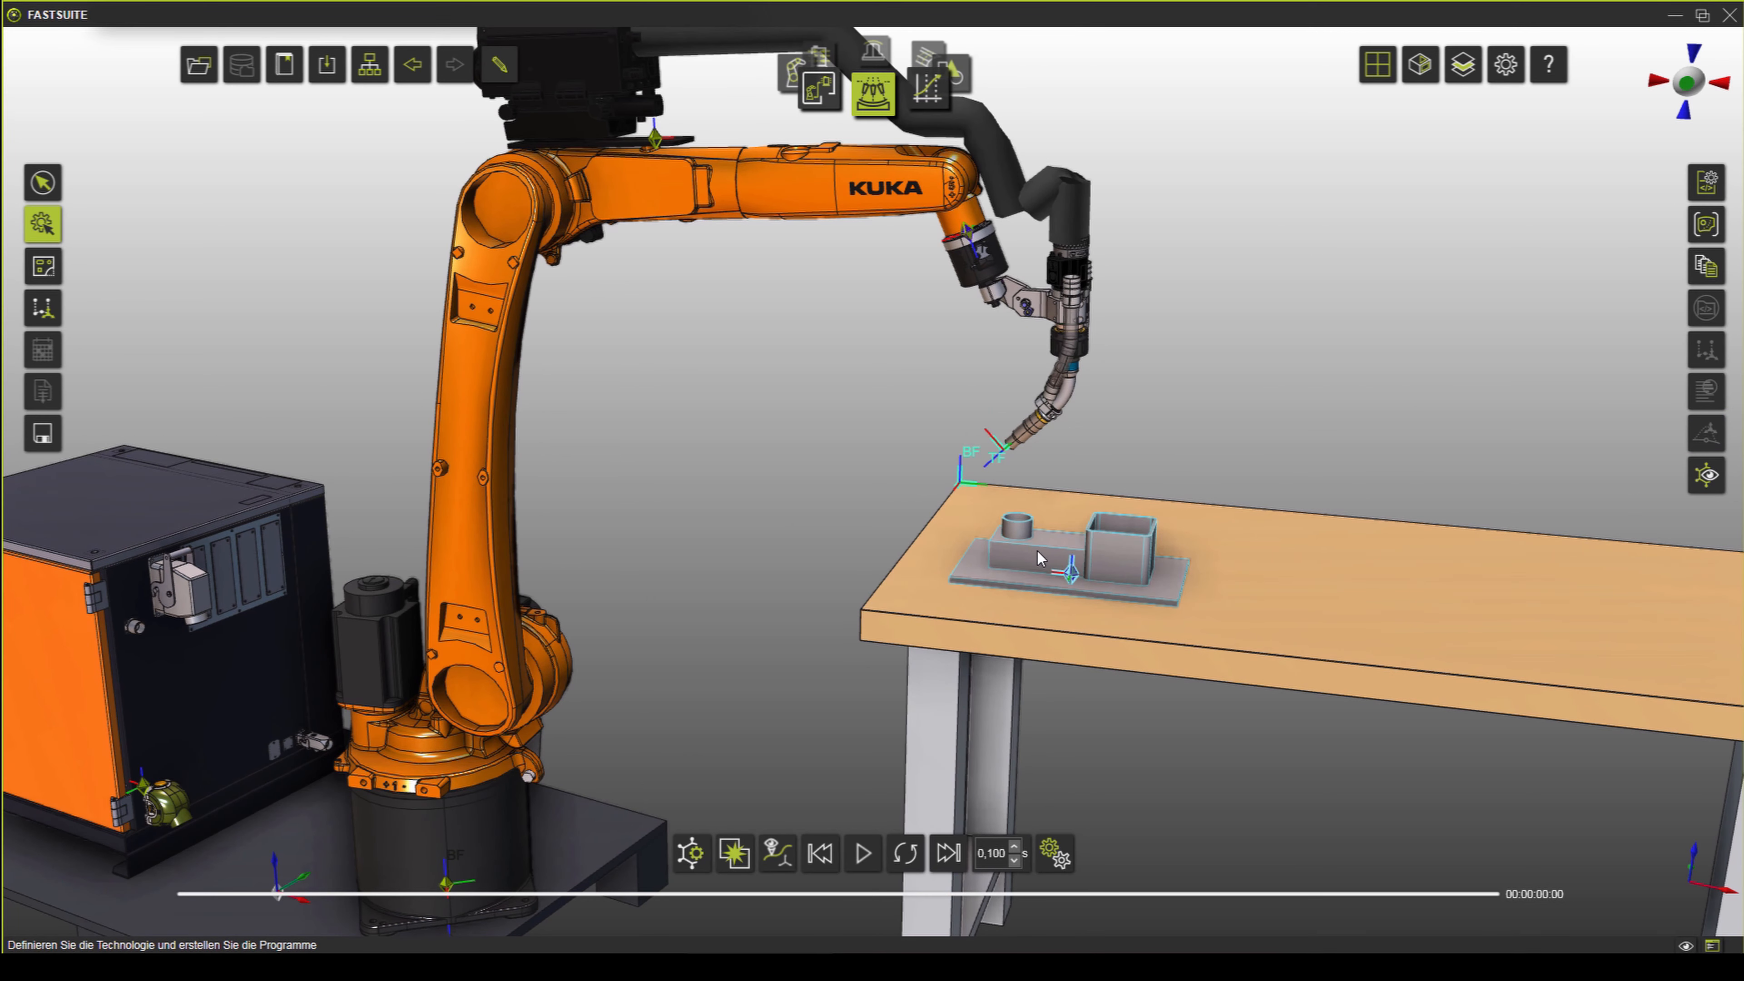
# - Set the control unit of the KUKA robot as the active one
pyautogui.moveTo(1014, 556); pyautogui.dragTo(794, 545, button='middle')
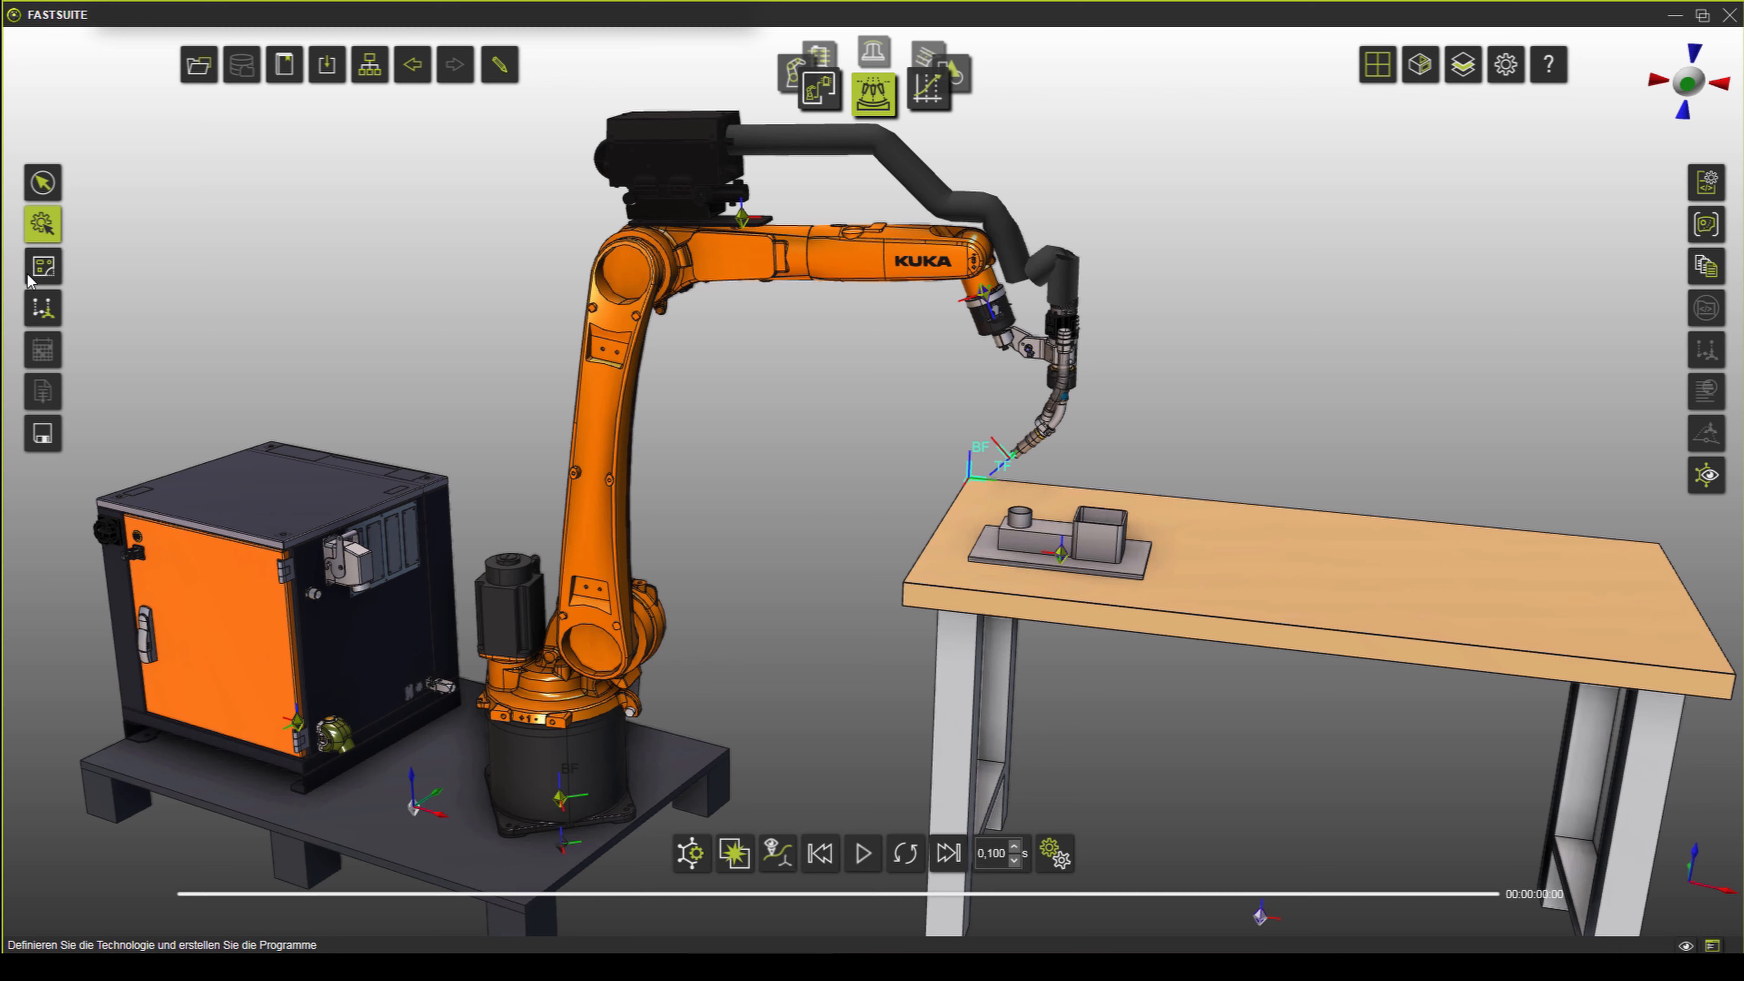
pyautogui.click(50, 183)
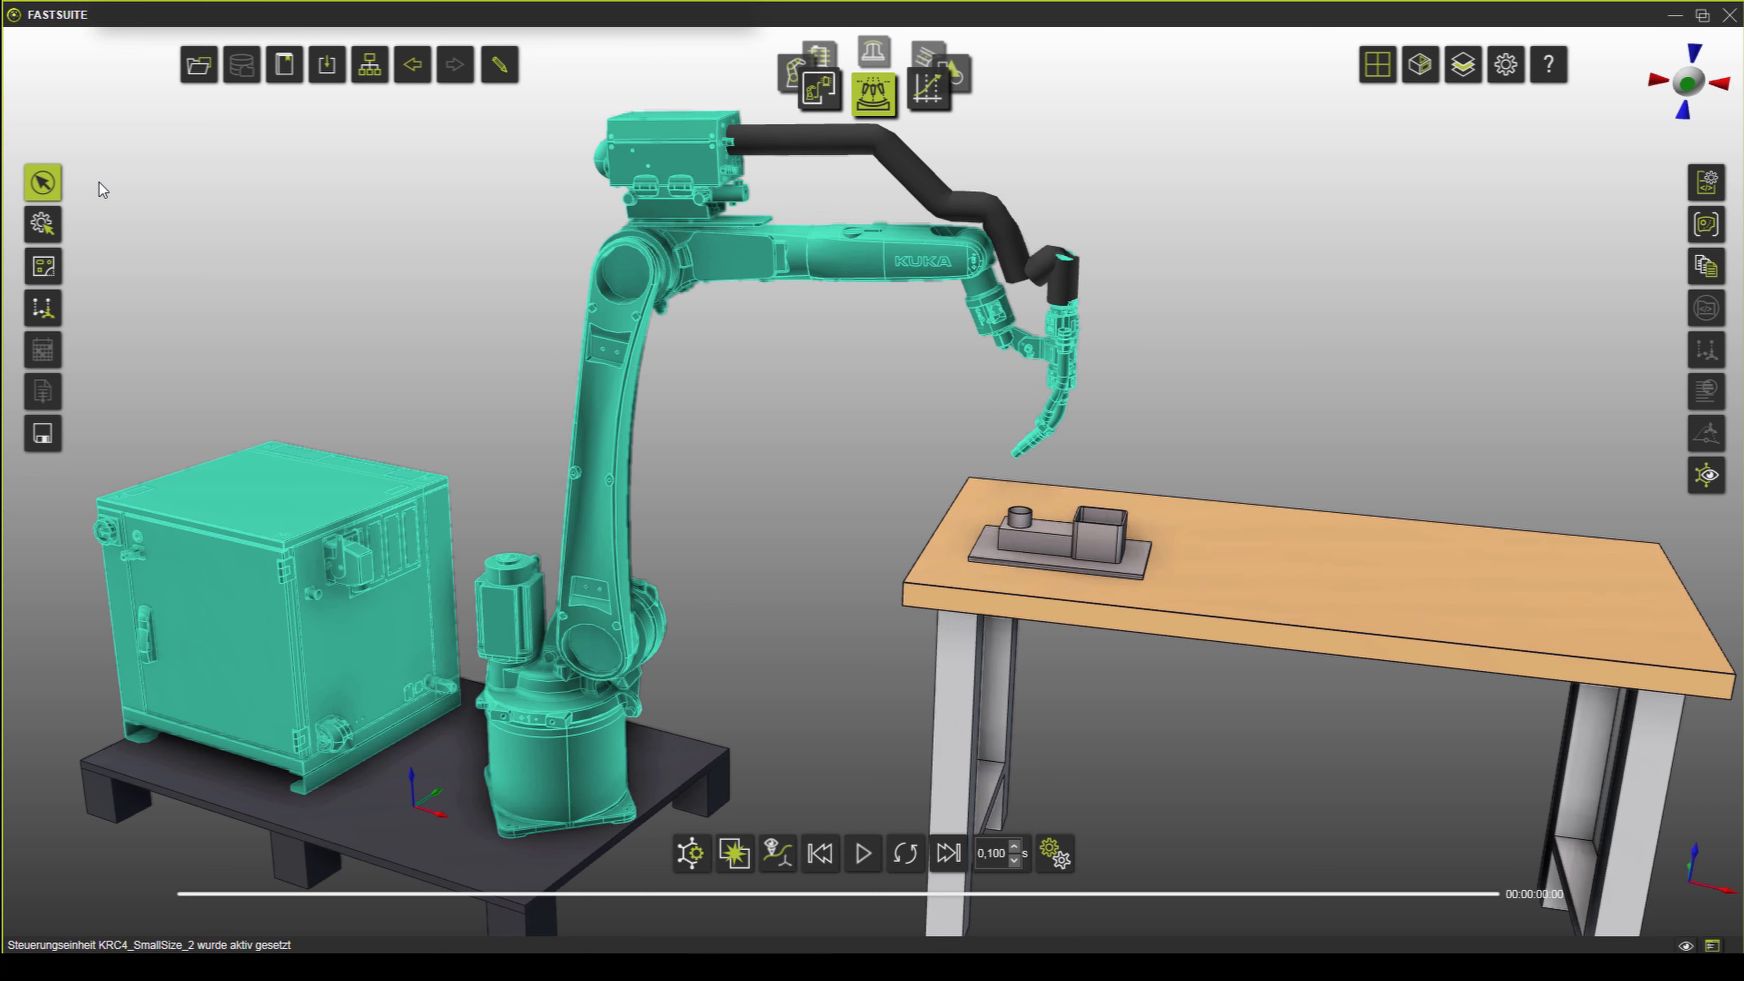
pyautogui.moveTo(206, 215); pyautogui.dragTo(217, 218, button='middle')
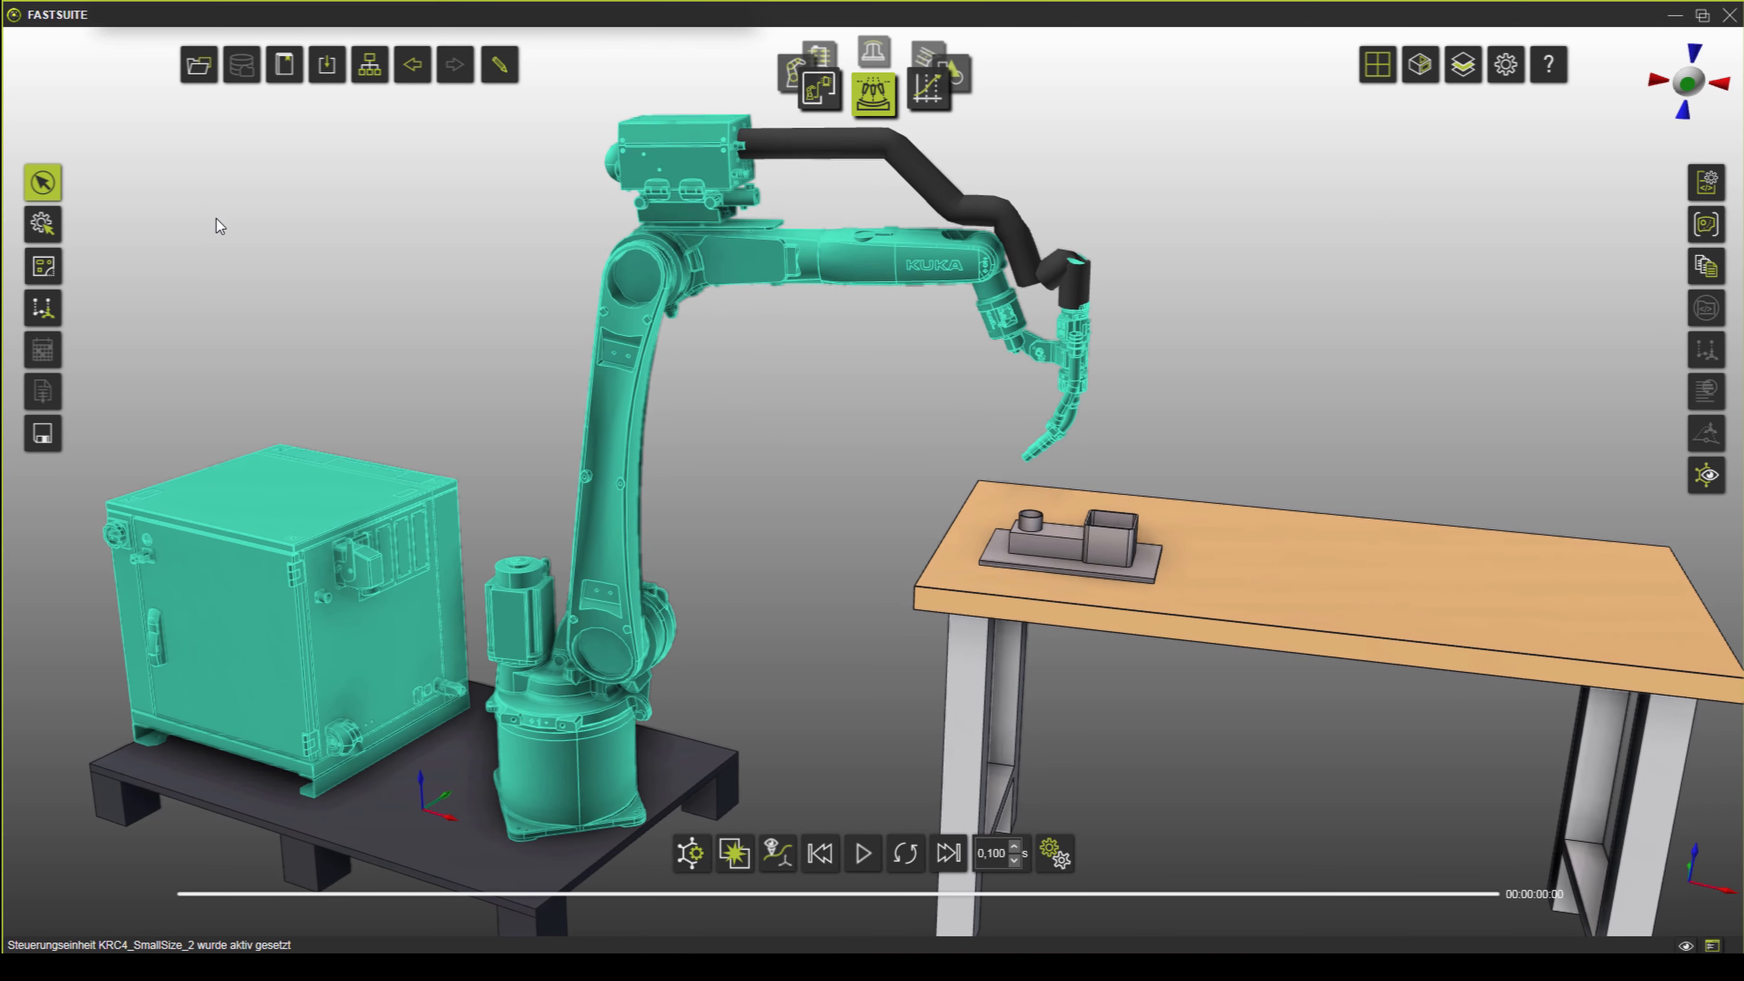
# - Set up the active control unit and assign the arc welding technology to the KUKA robot
pyautogui.click(42, 229)
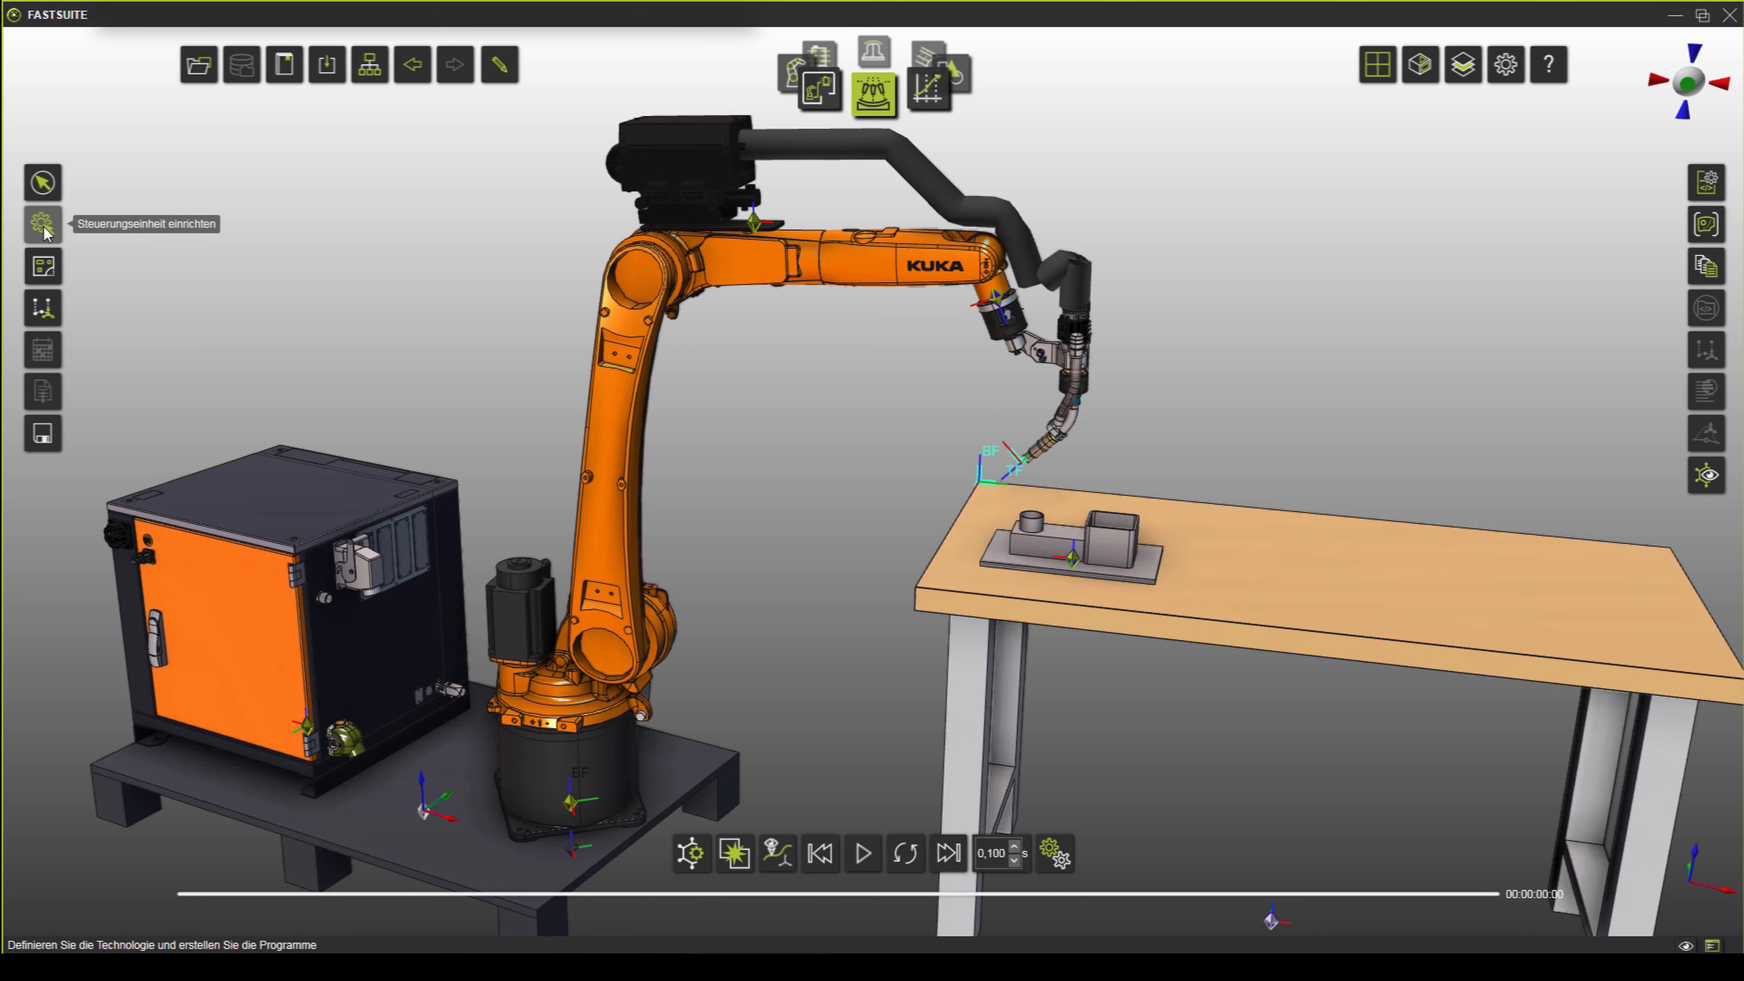
pyautogui.rightClick(760, 274)
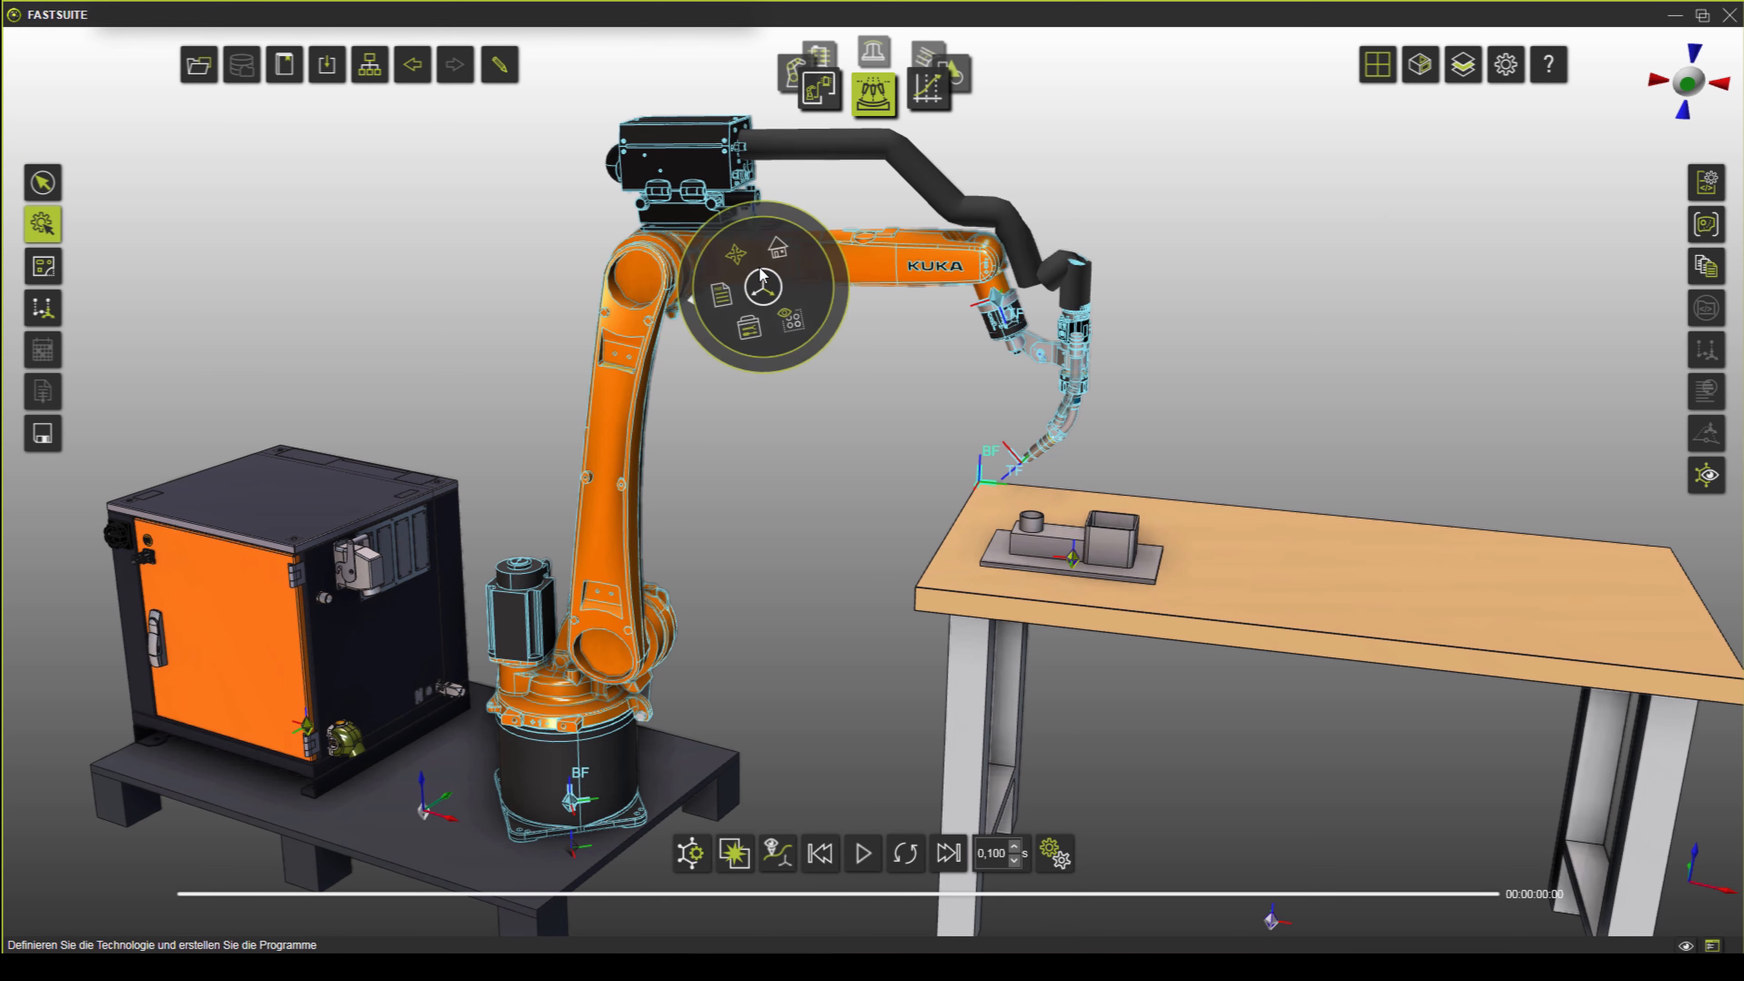
pyautogui.click(745, 331)
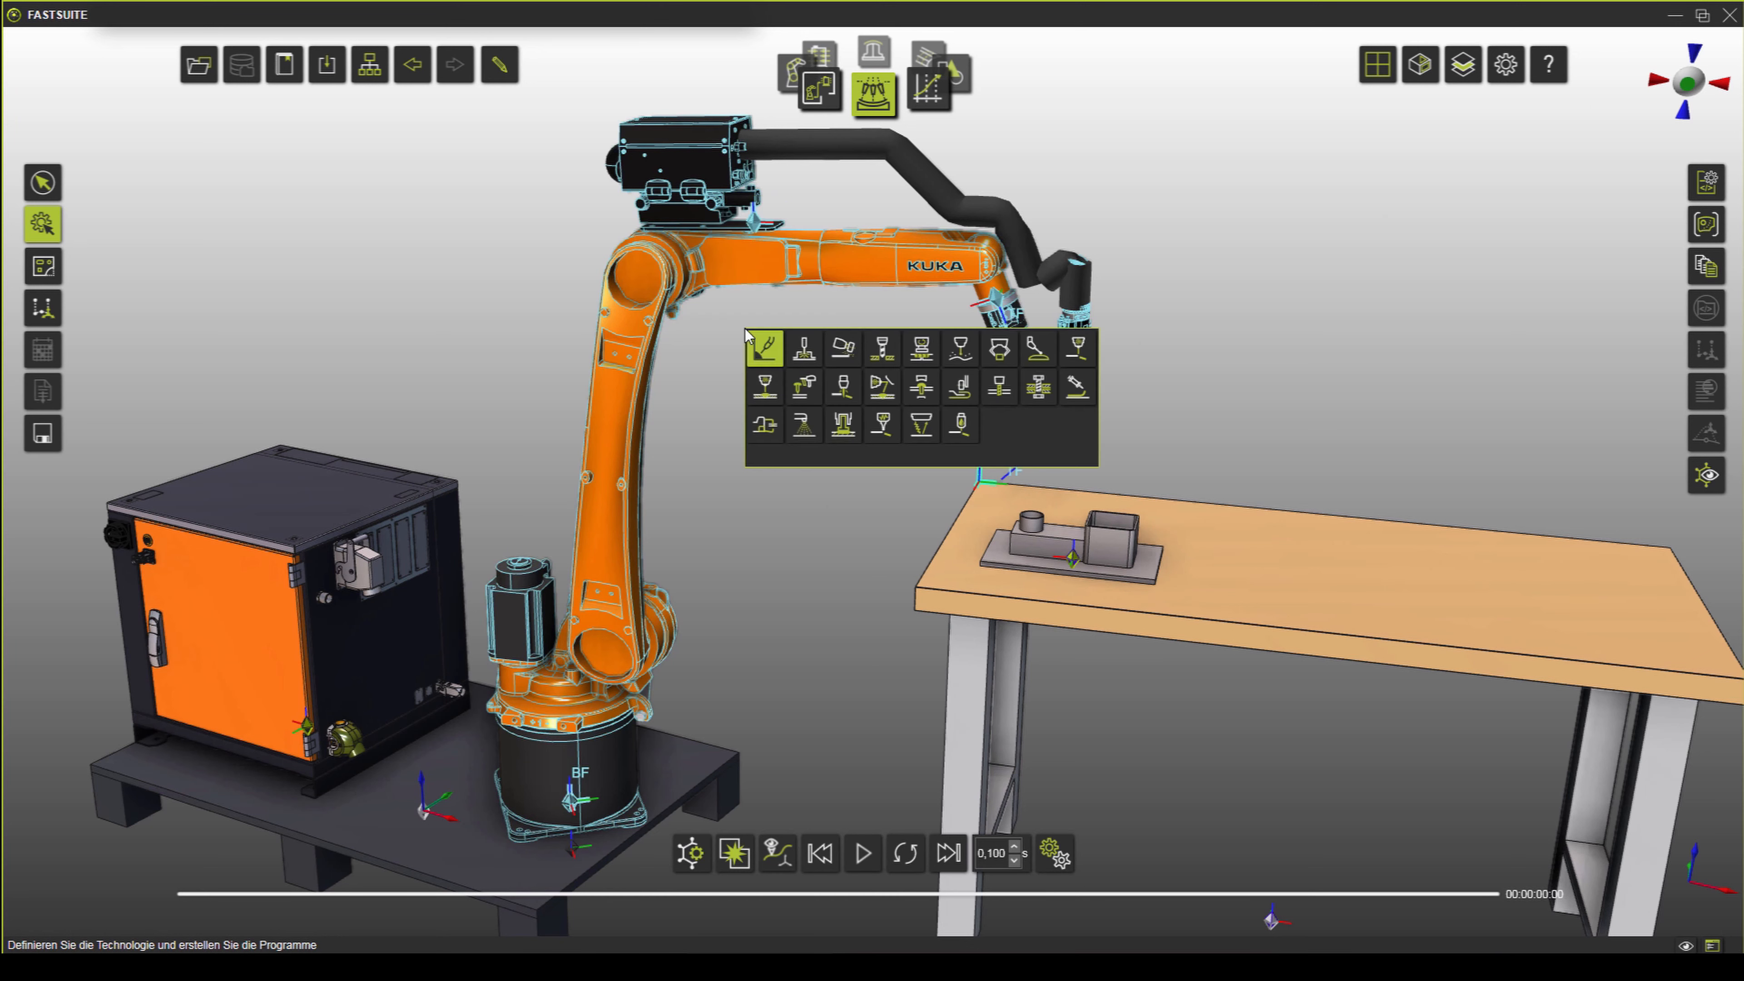
pyautogui.click(771, 355)
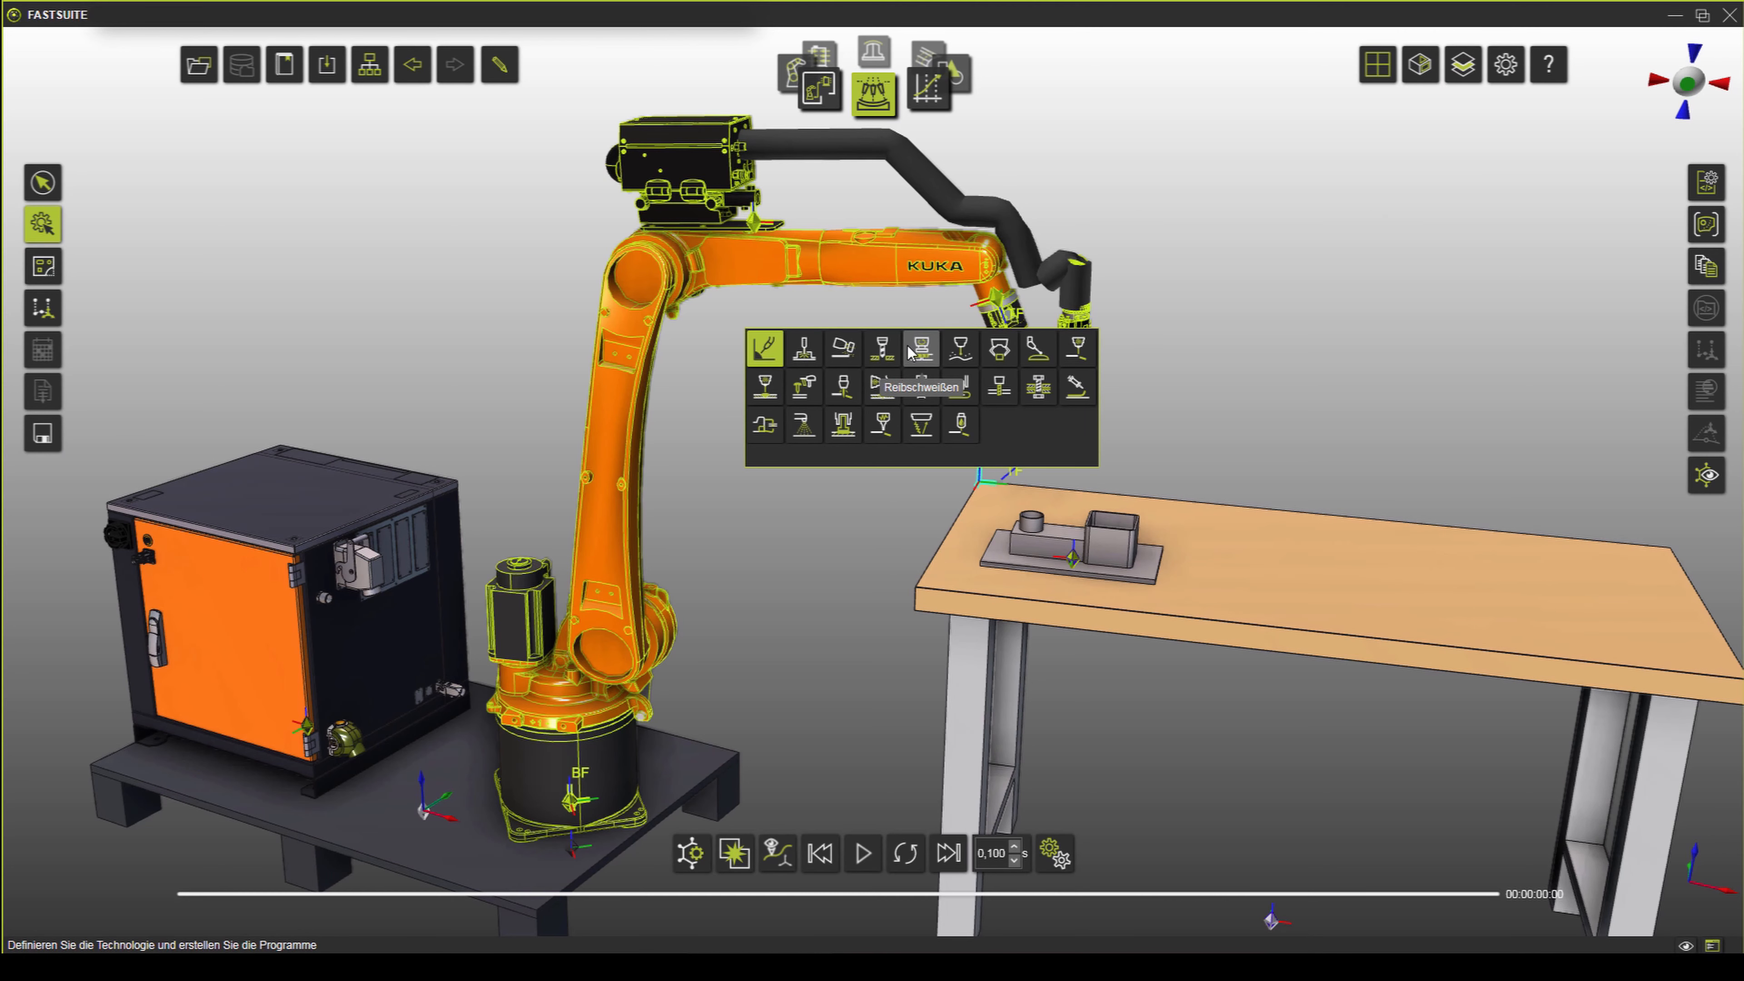
pyautogui.click(761, 350)
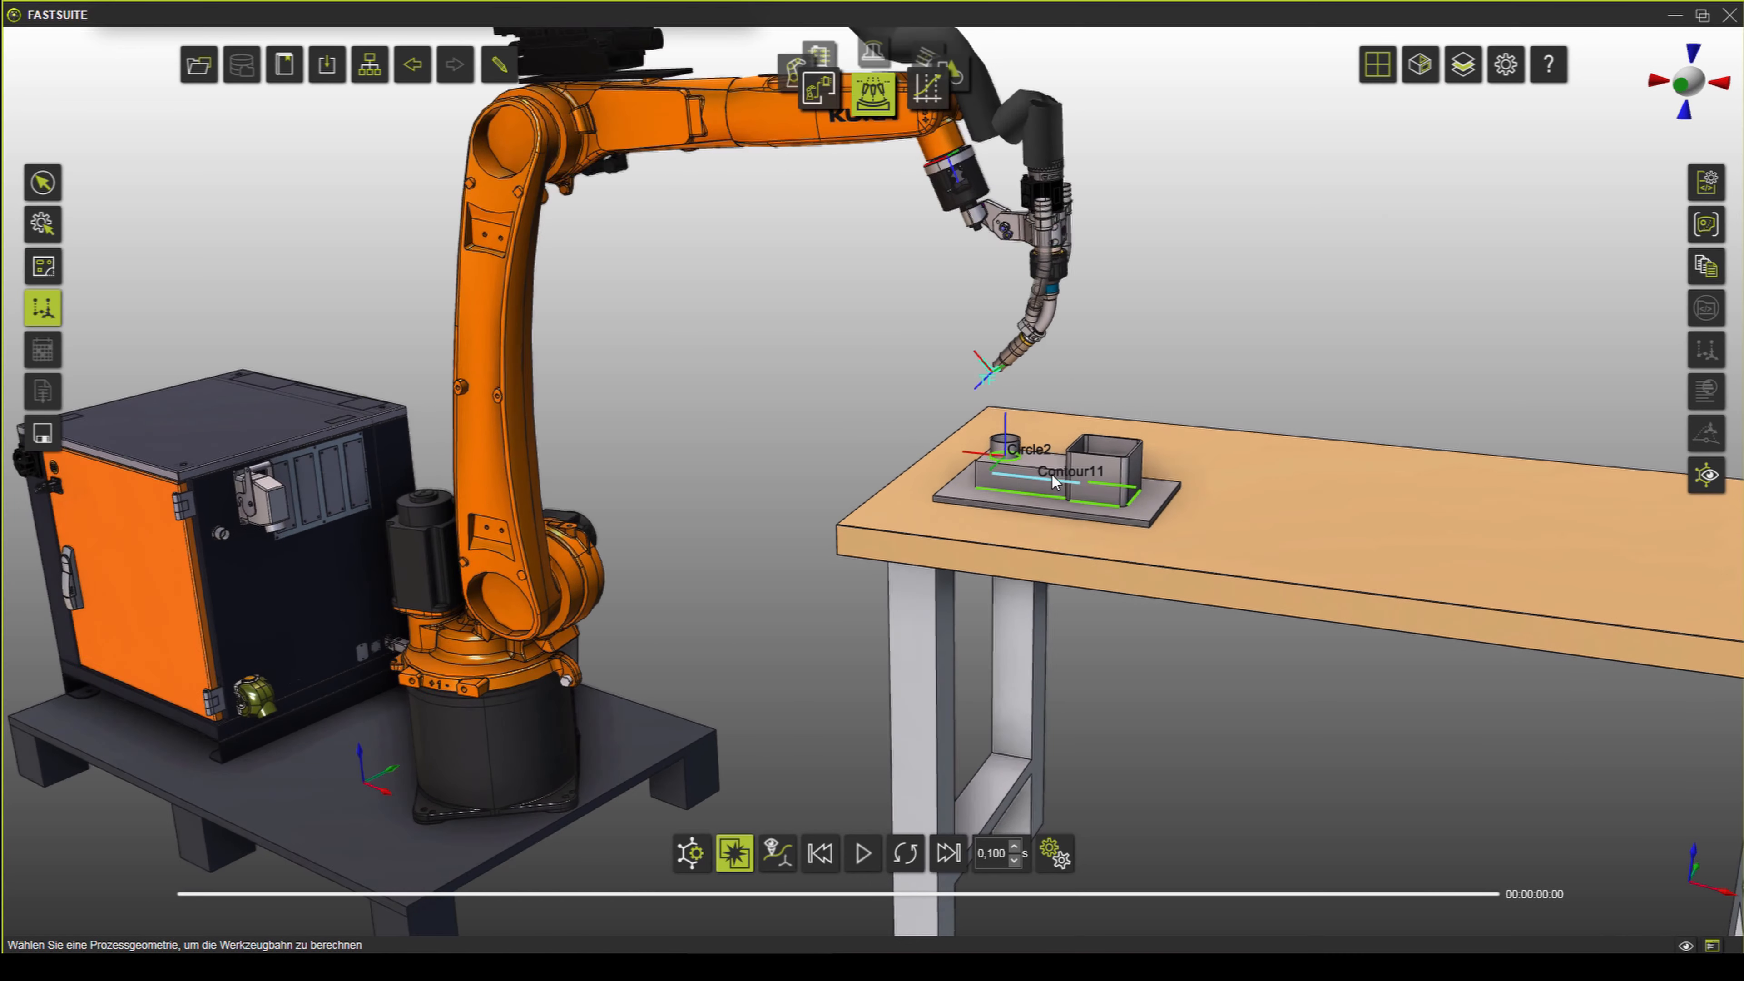
# - Program a new weld toolpath along the long block's front bottom edge, ending at the square box
pyautogui.scroll(10, 1051, 475)
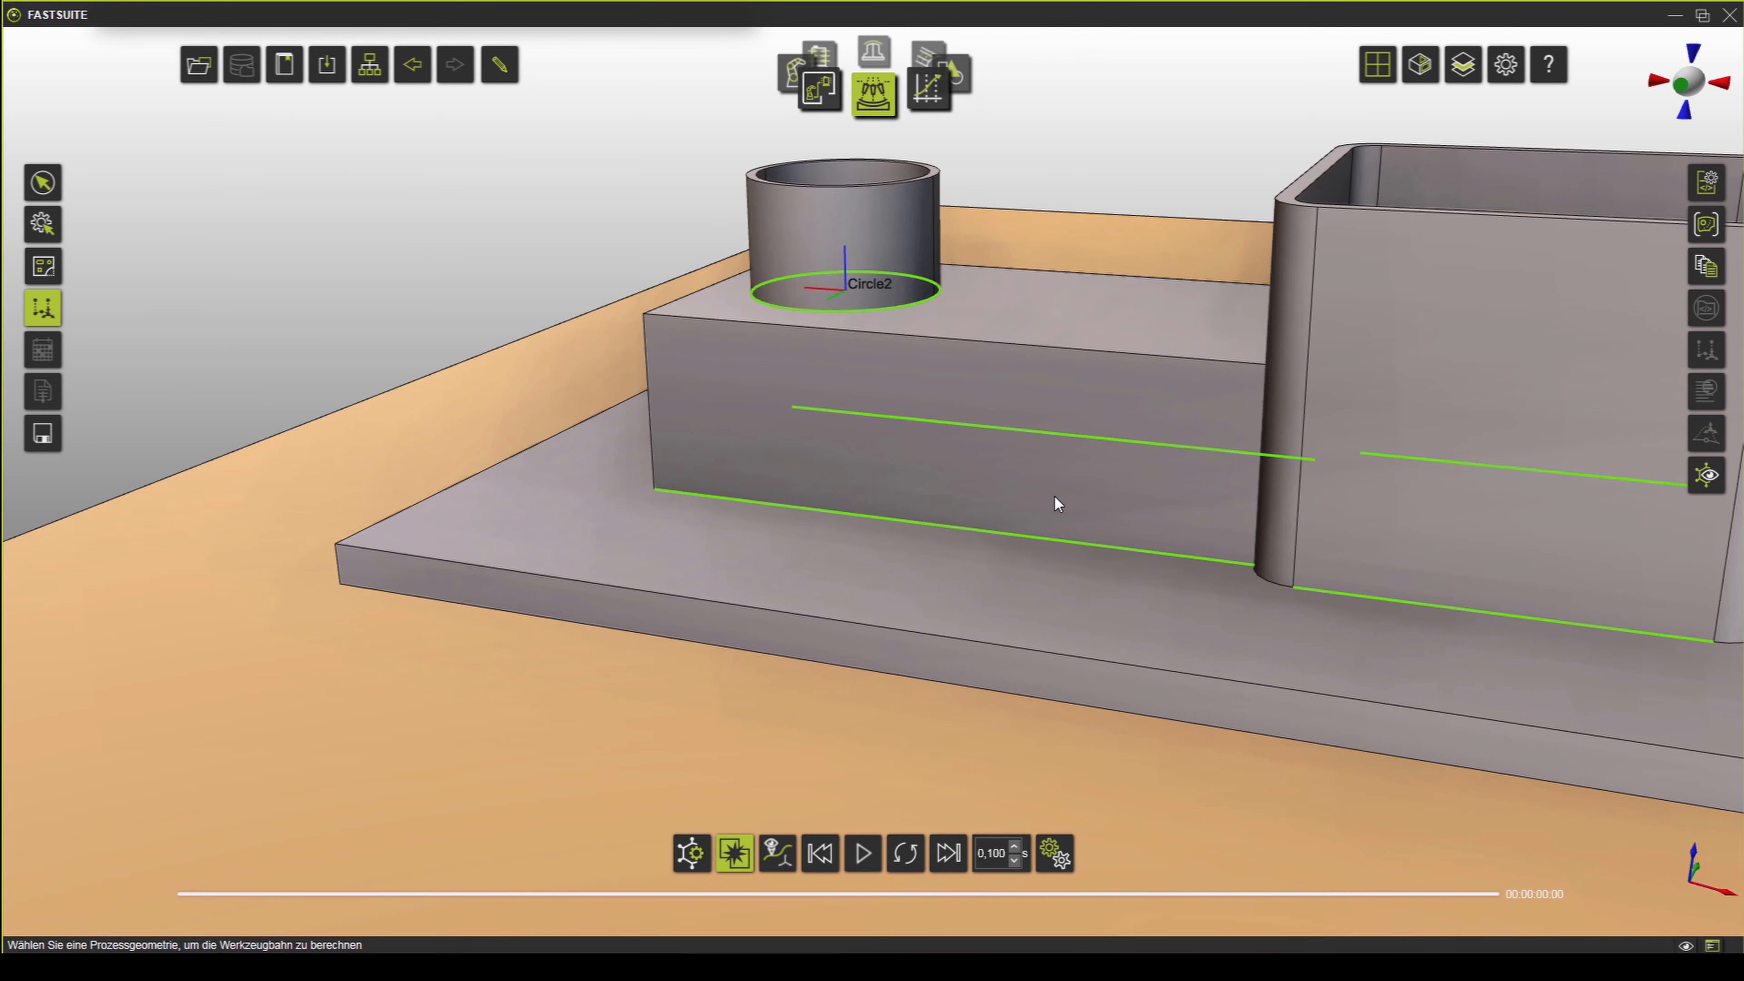
pyautogui.moveTo(1055, 495); pyautogui.dragTo(981, 495, button='middle')
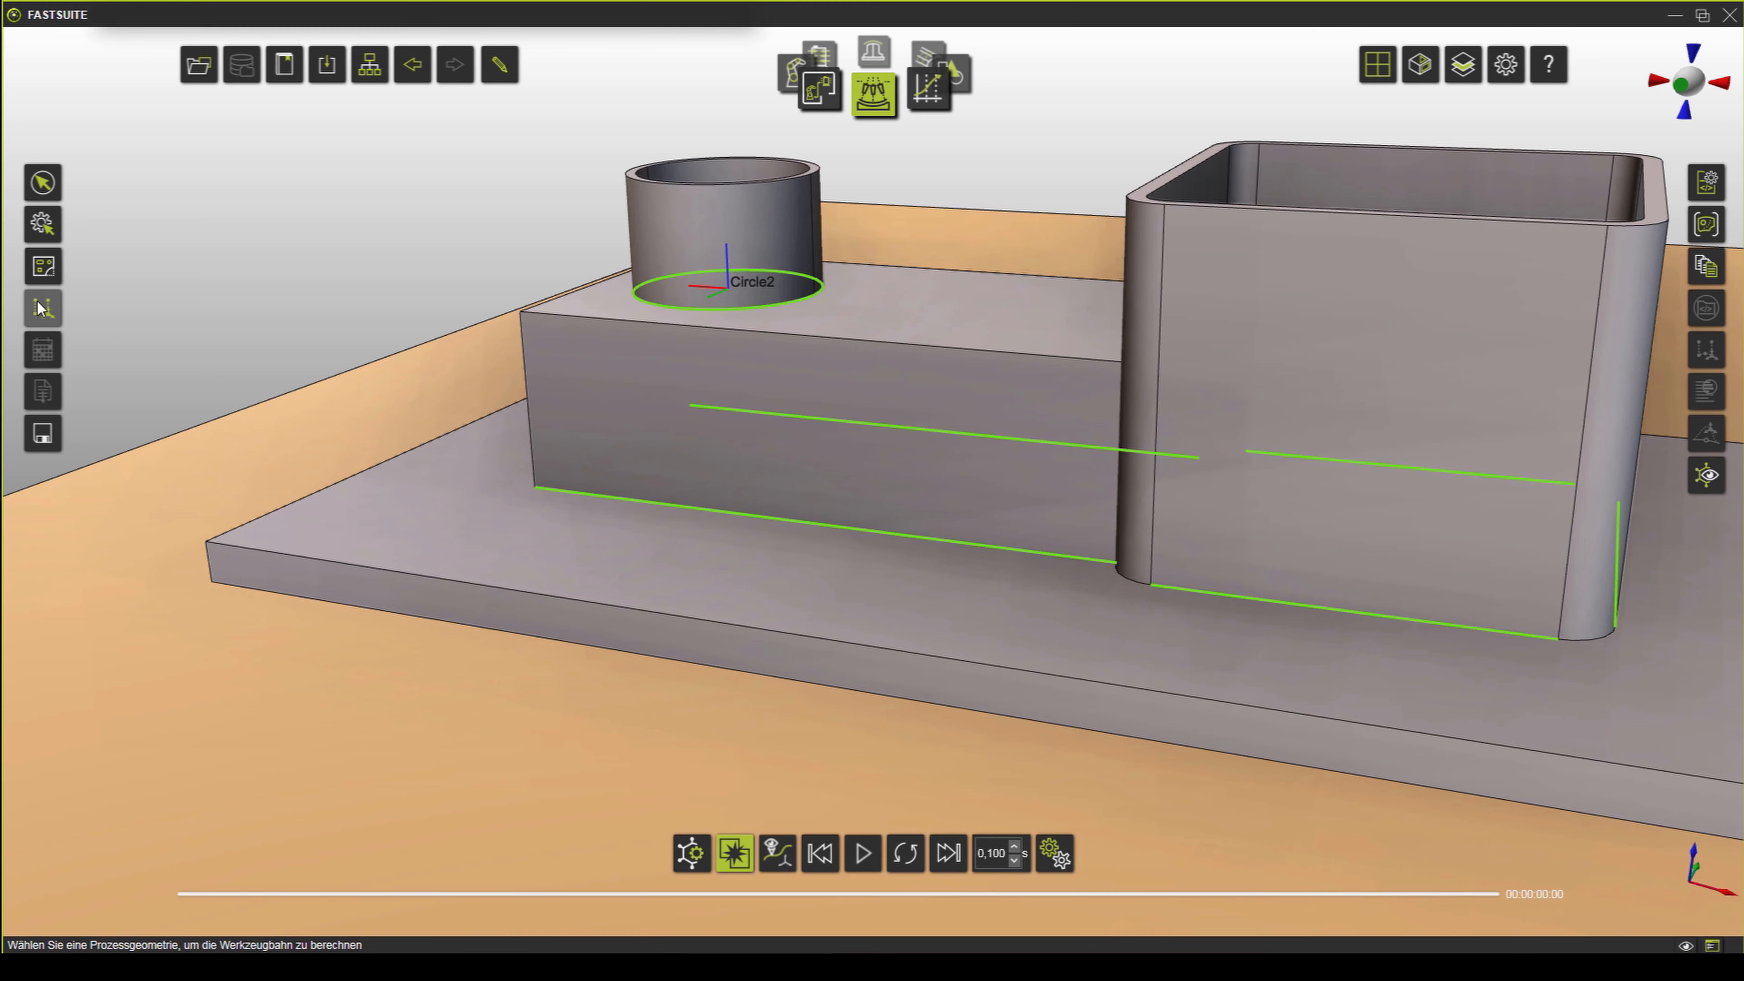
pyautogui.click(40, 310)
pyautogui.click(885, 534)
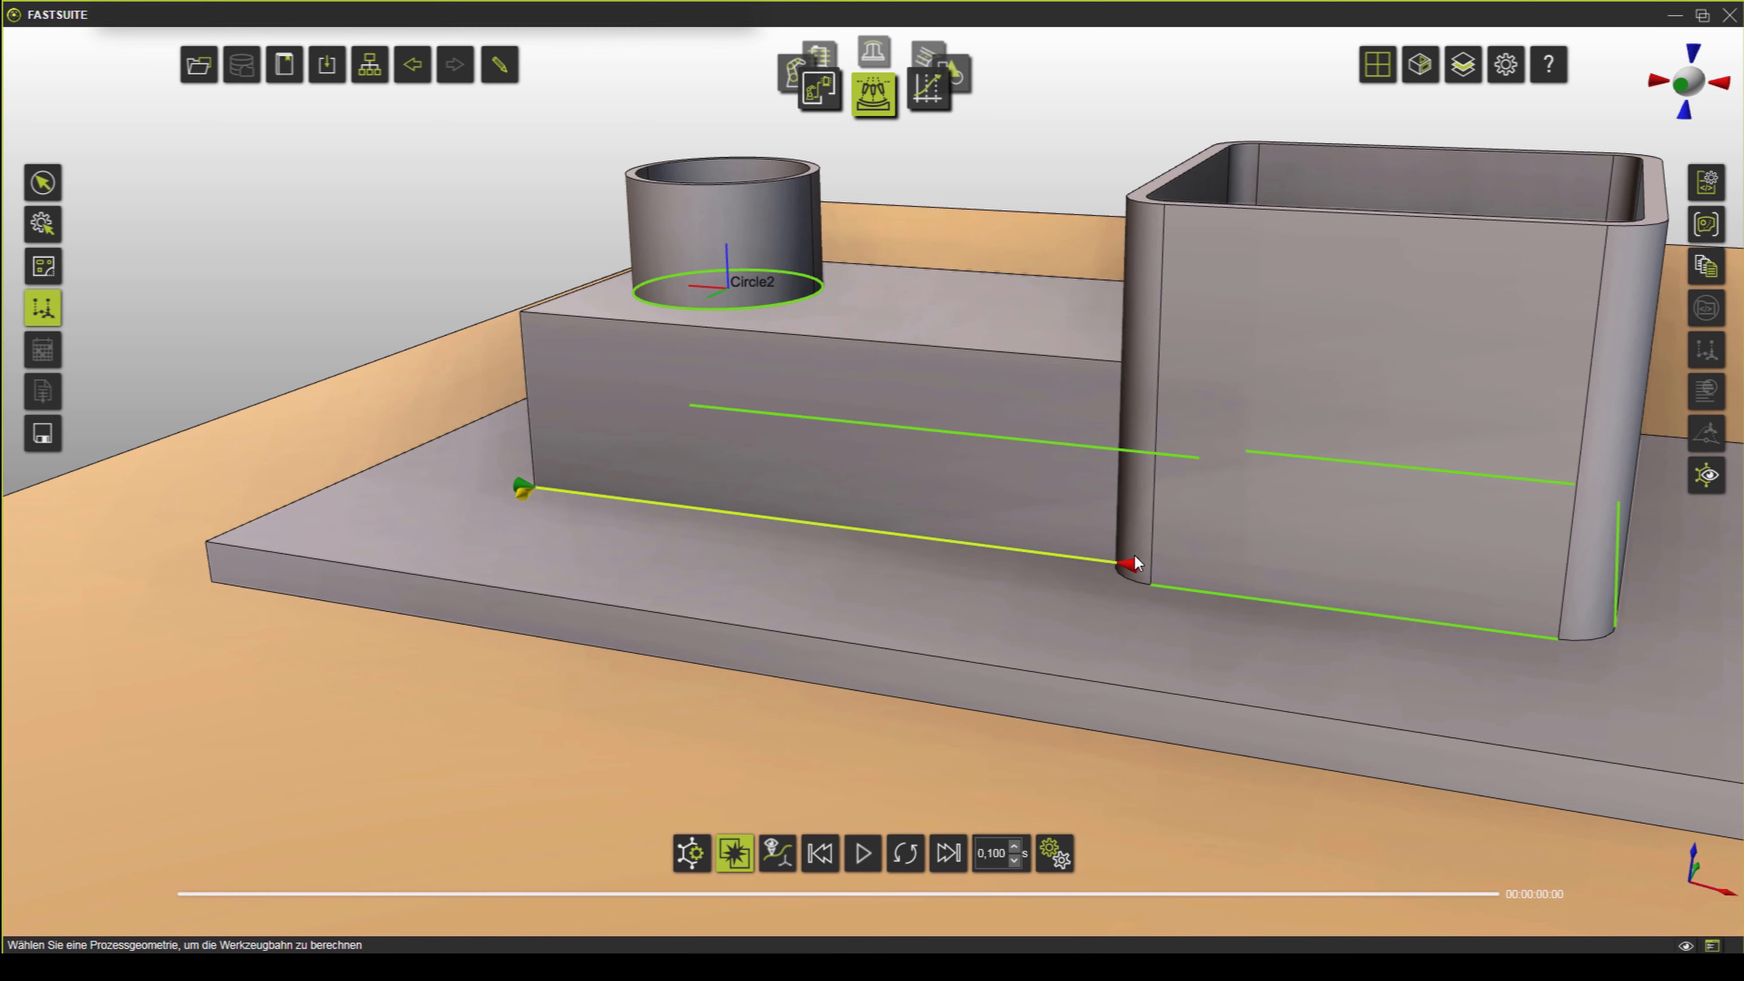
pyautogui.moveTo(900, 602); pyautogui.dragTo(930, 600, button='middle')
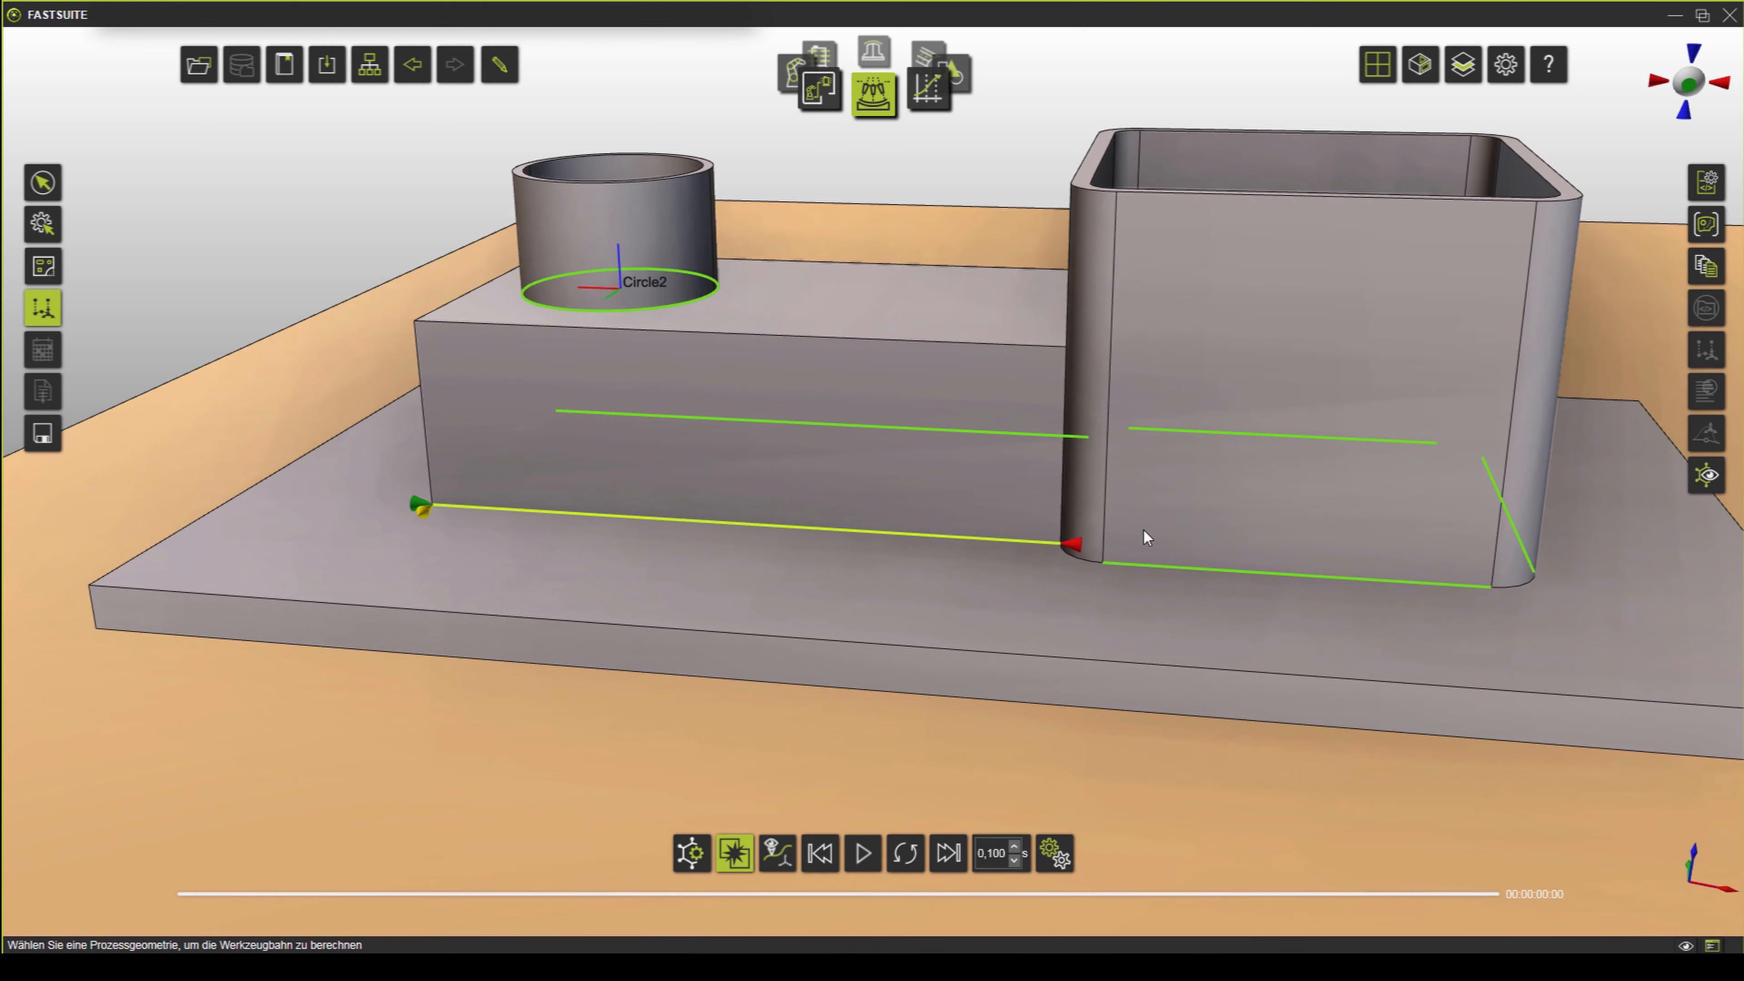
pyautogui.scroll(6, 1039, 545)
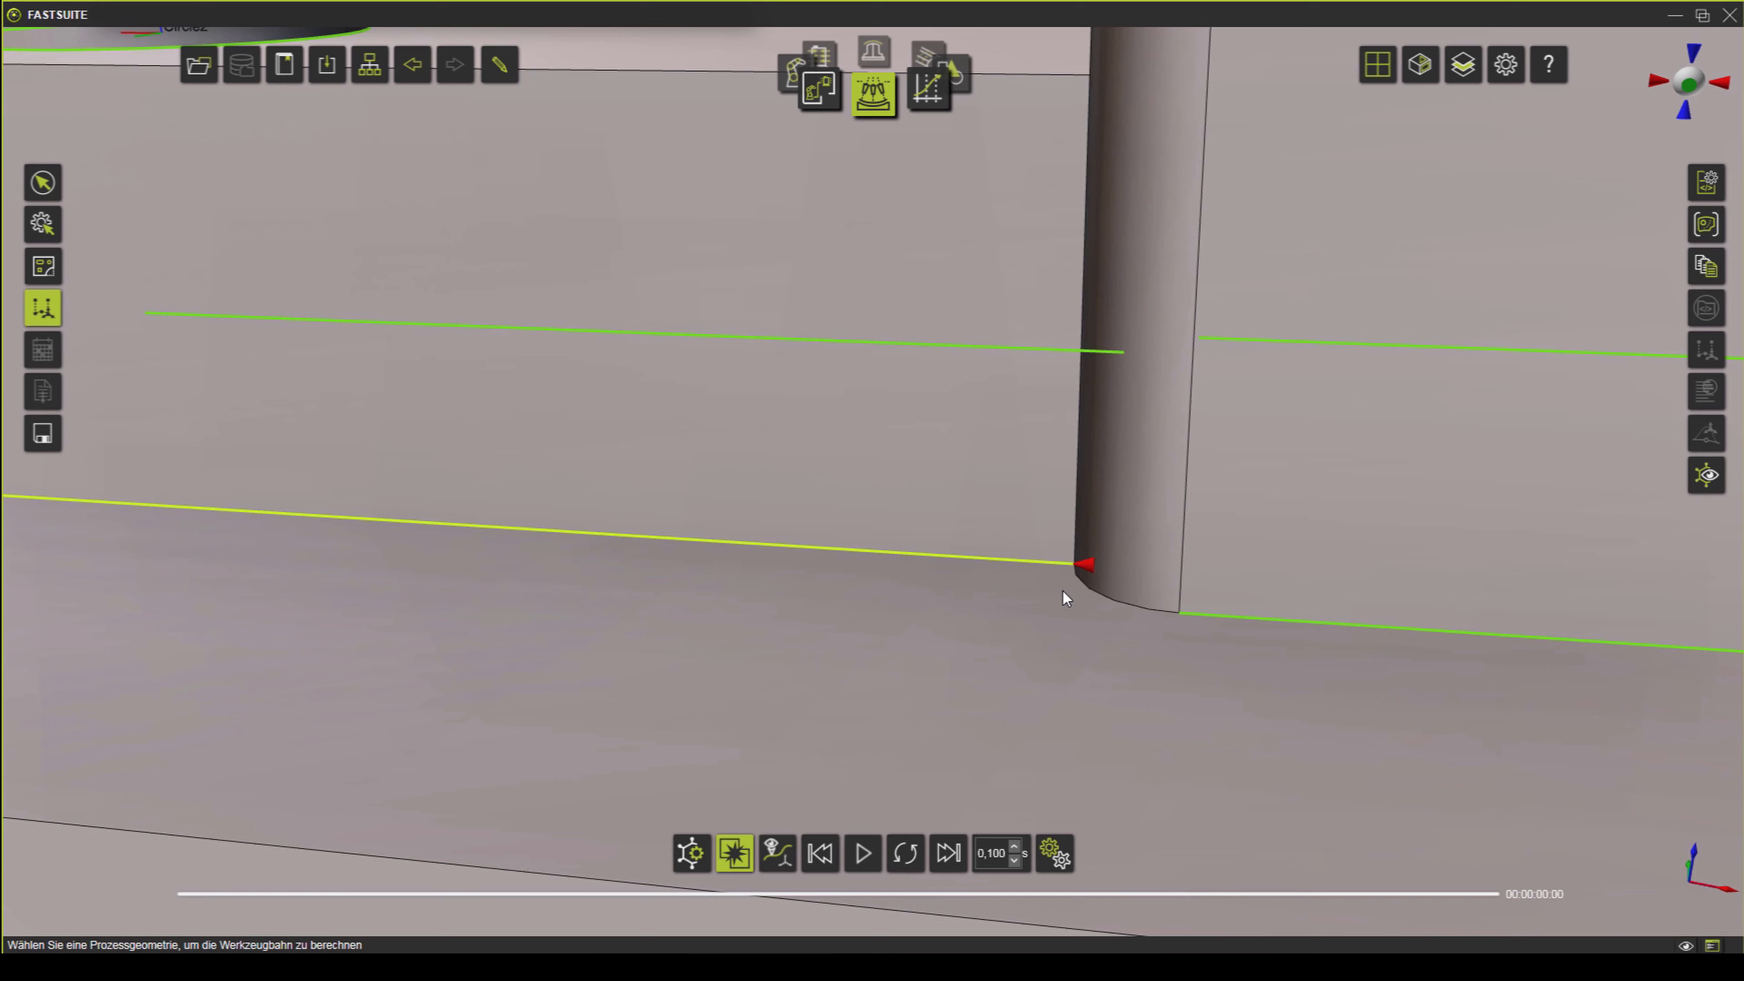
pyautogui.scroll(-6, 852, 546)
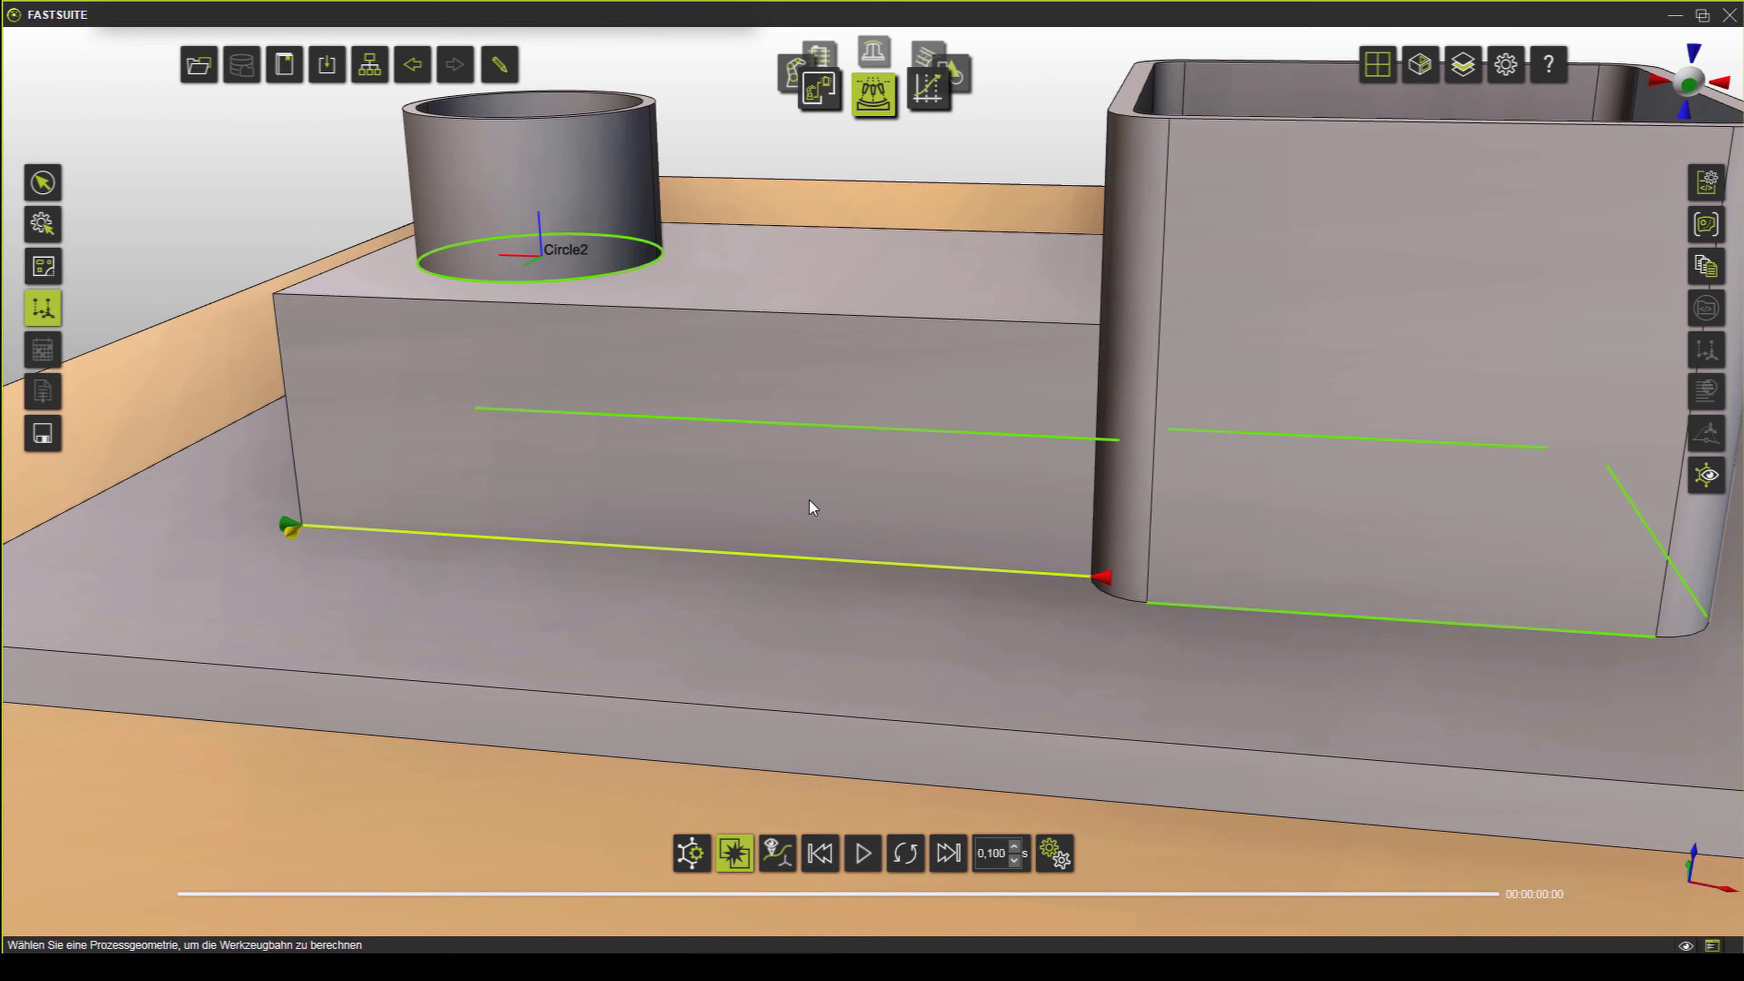
pyautogui.rightClick(813, 583)
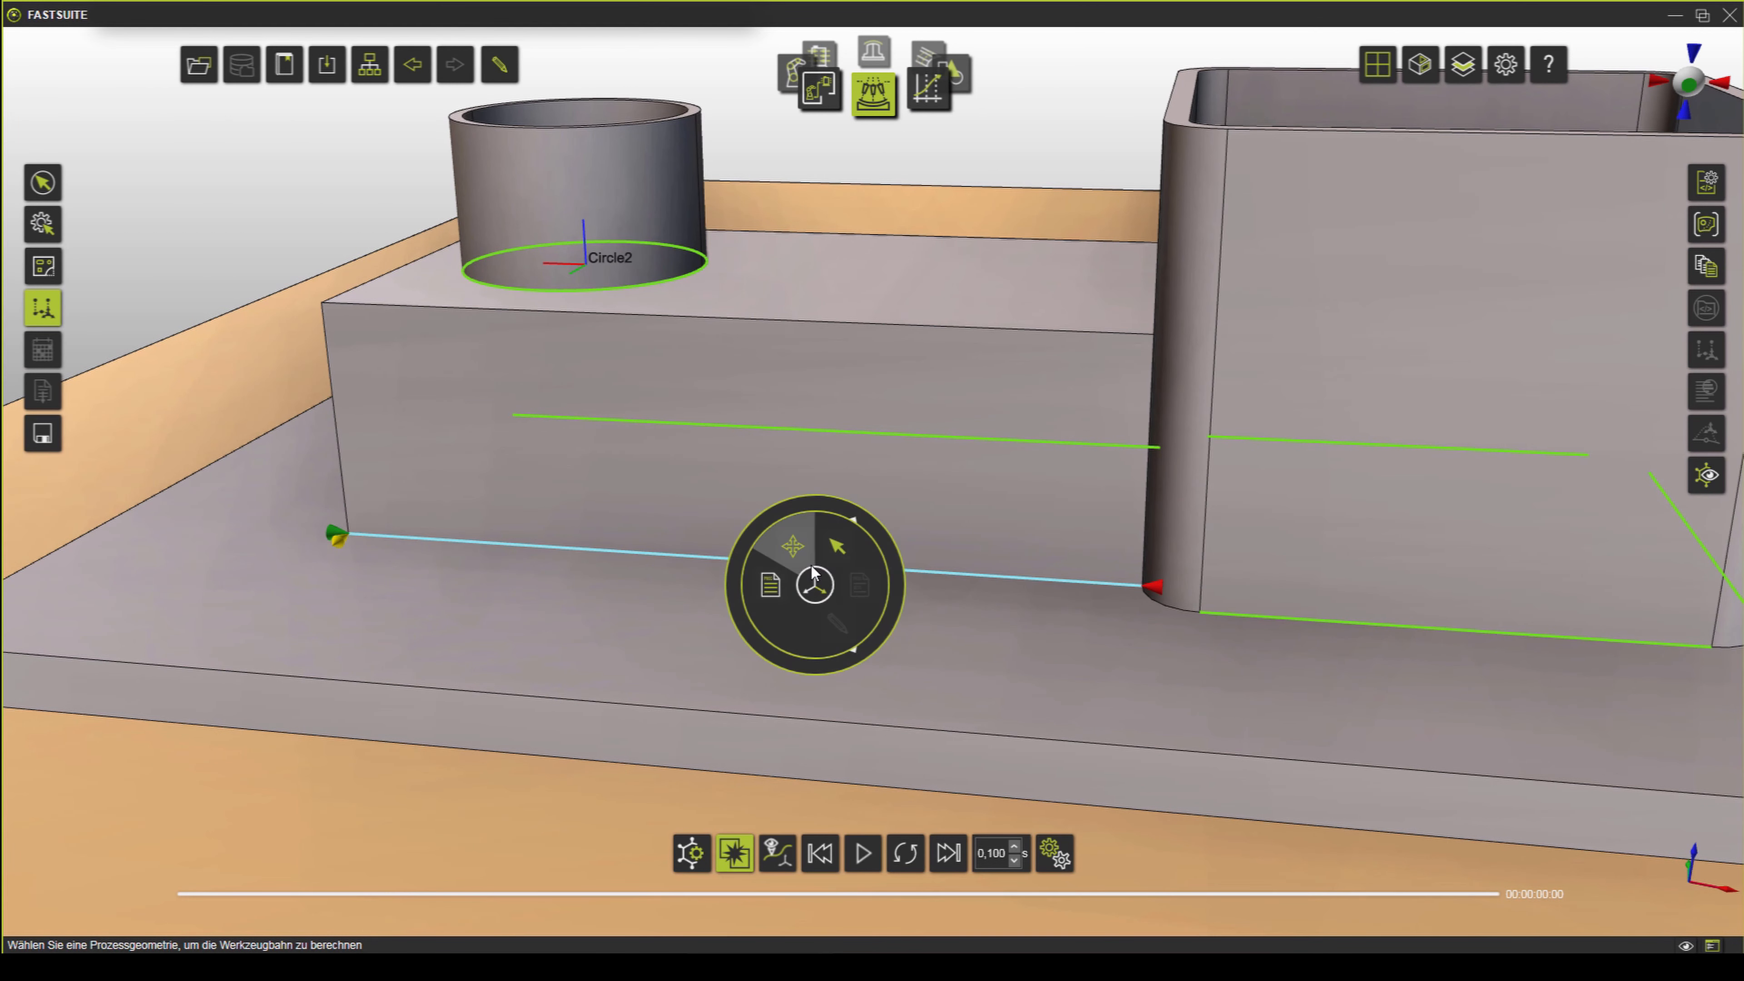
pyautogui.click(771, 584)
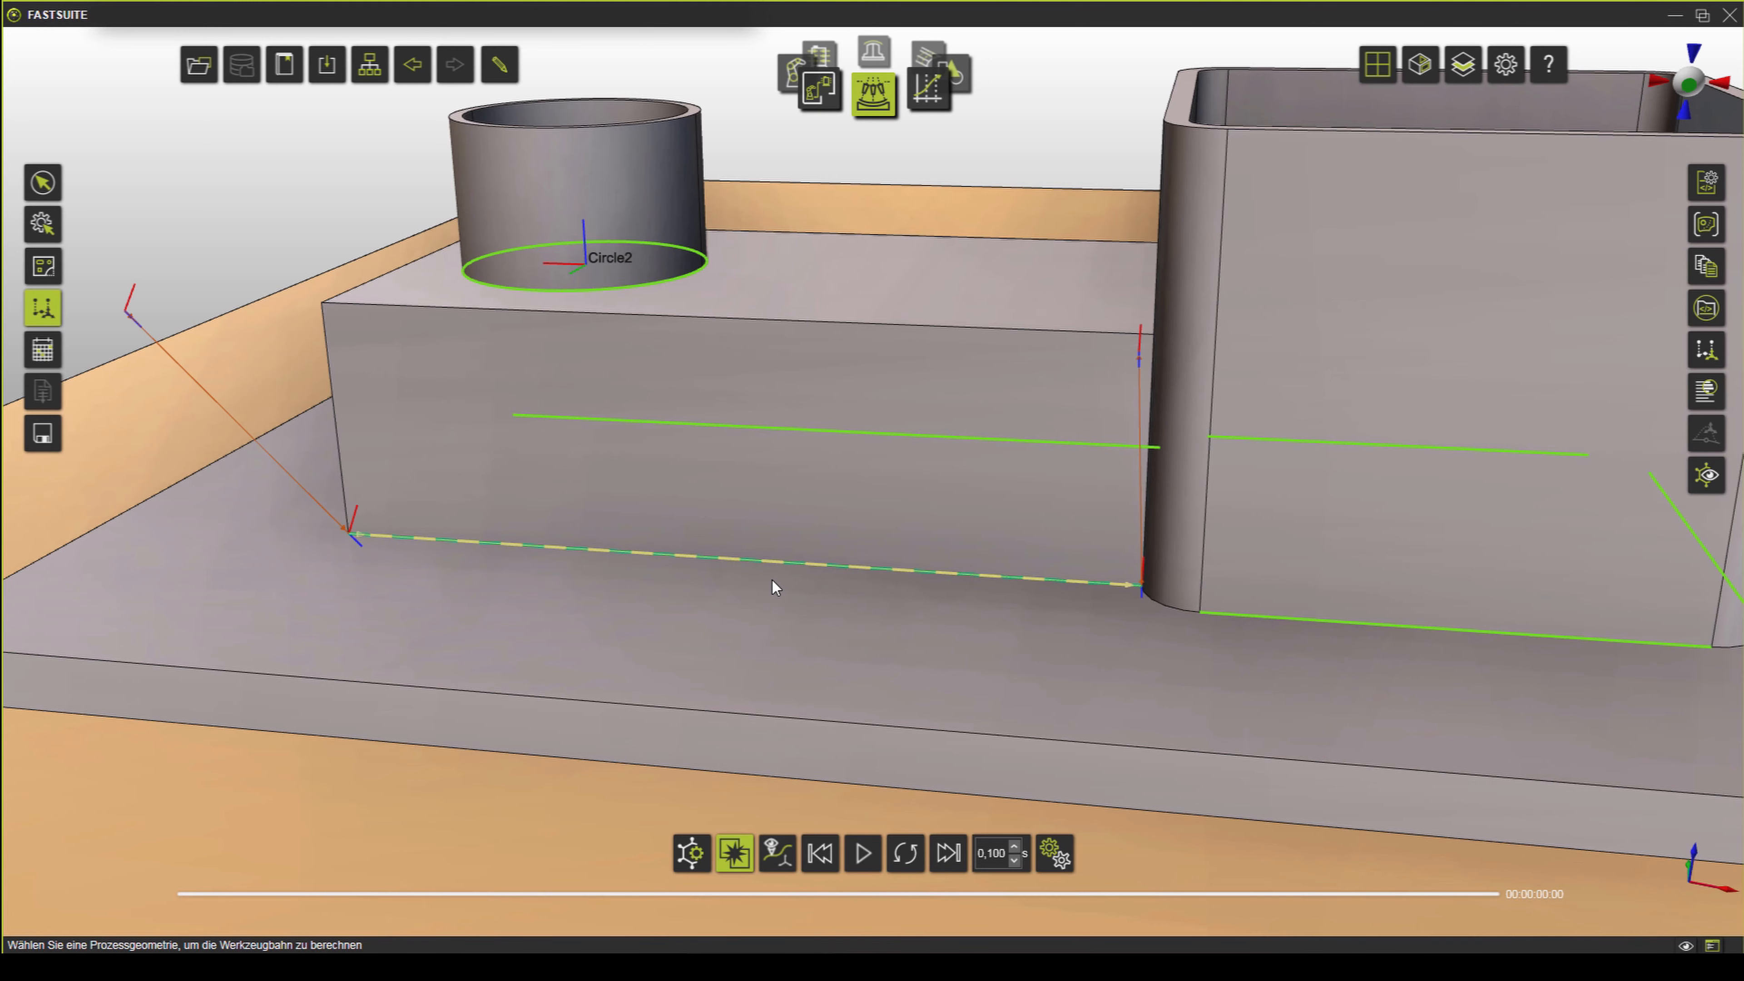
# - Simulate the weld toolpath and examine the torch for collisions at the corner between the block and the square box
pyautogui.scroll(-2, 772, 587)
pyautogui.moveTo(889, 648); pyautogui.dragTo(838, 648, button='middle')
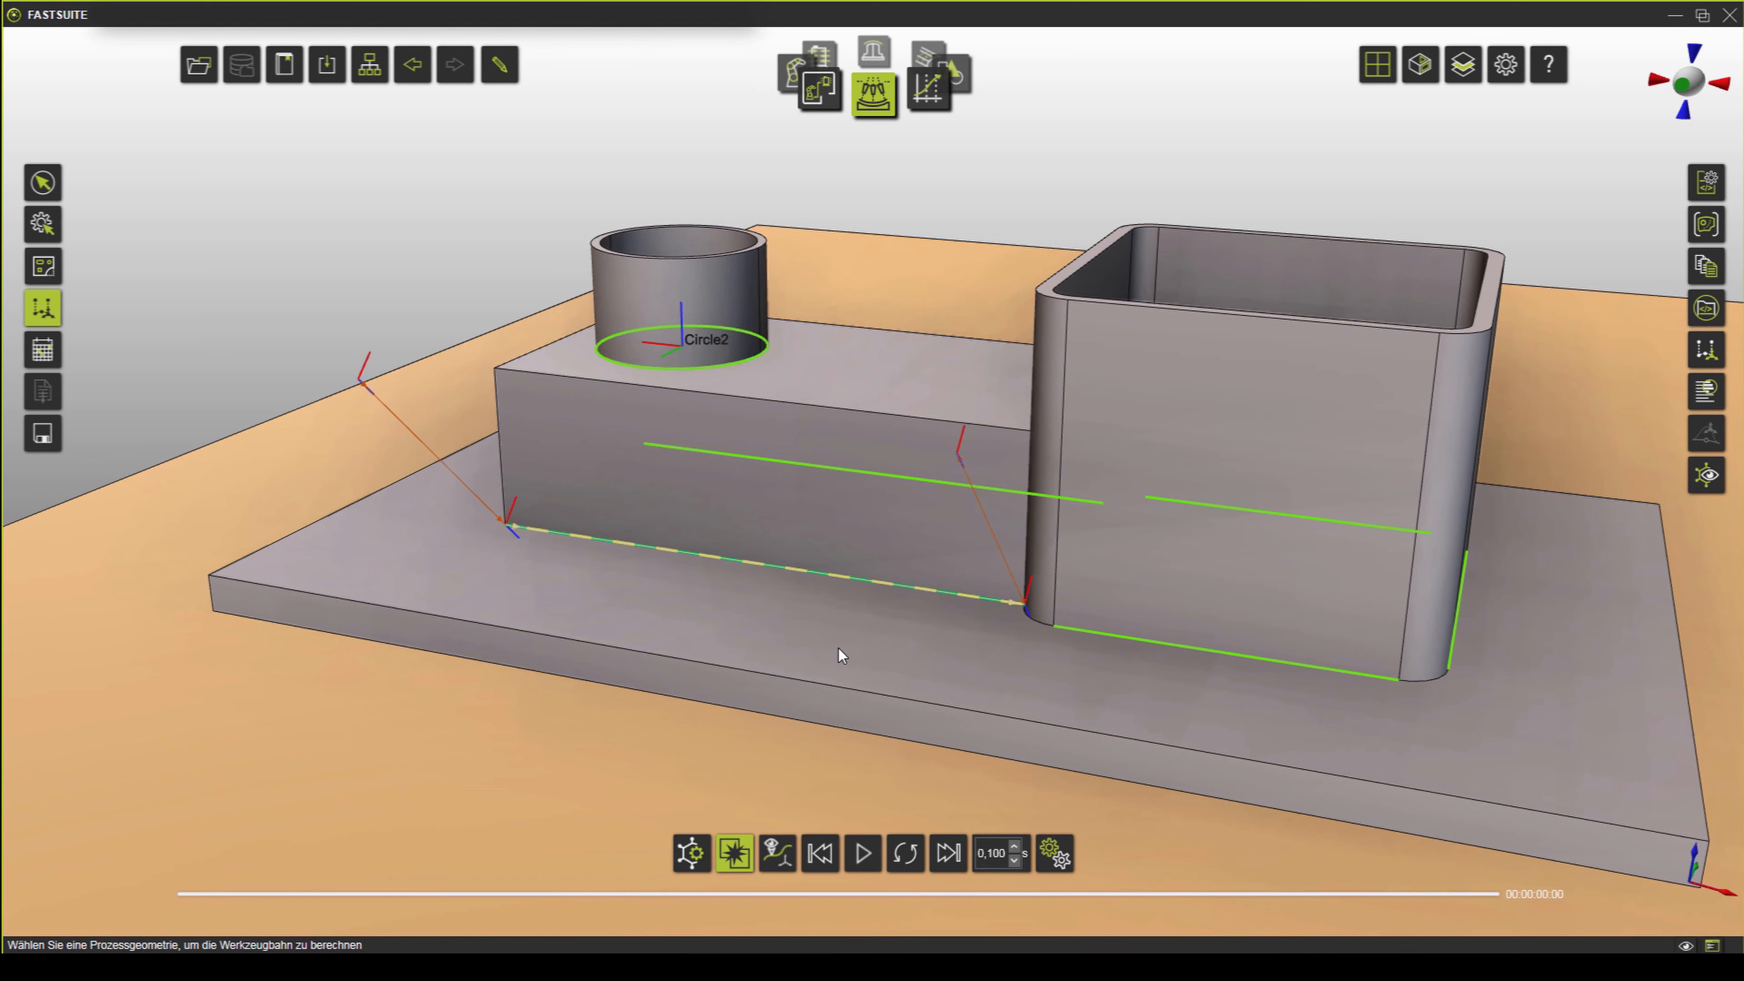
pyautogui.click(863, 853)
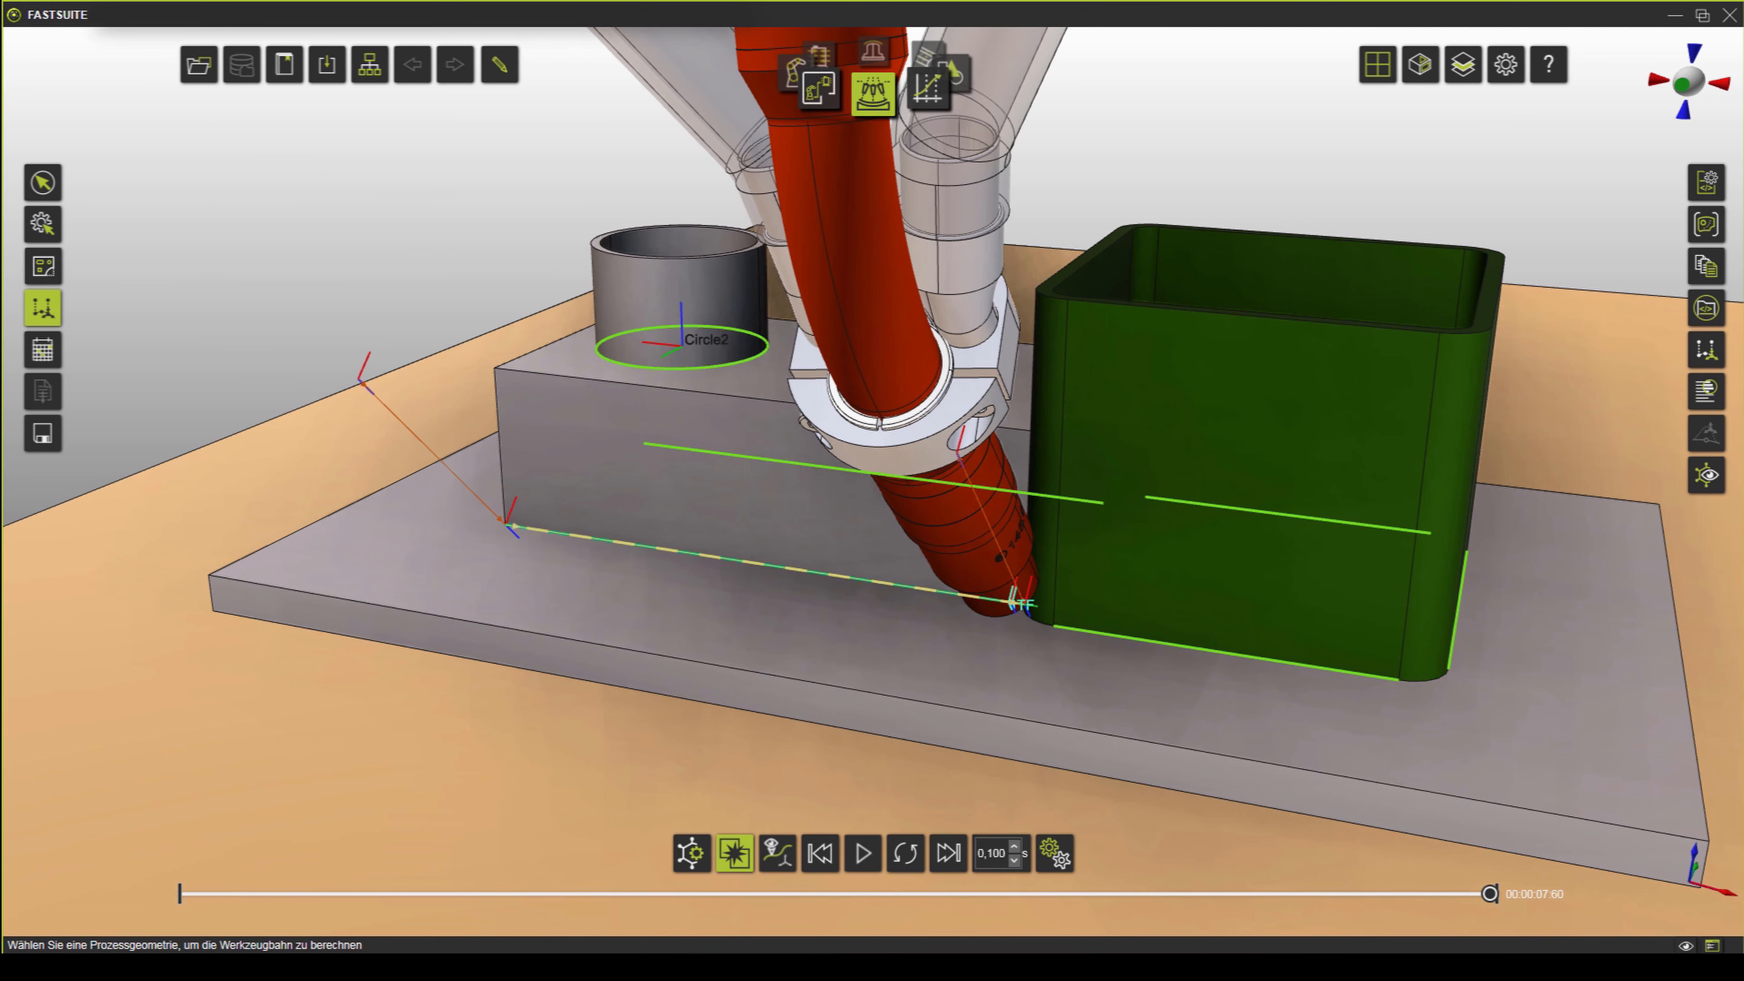
pyautogui.moveTo(1018, 620)
pyautogui.mouseDown(button='middle')
pyautogui.moveTo(910, 573)
pyautogui.moveTo(995, 573)
pyautogui.moveTo(945, 552)
pyautogui.moveTo(1043, 611)
pyautogui.mouseUp(button='middle')
pyautogui.scroll(3, 1011, 606)
pyautogui.scroll(2, 1012, 607)
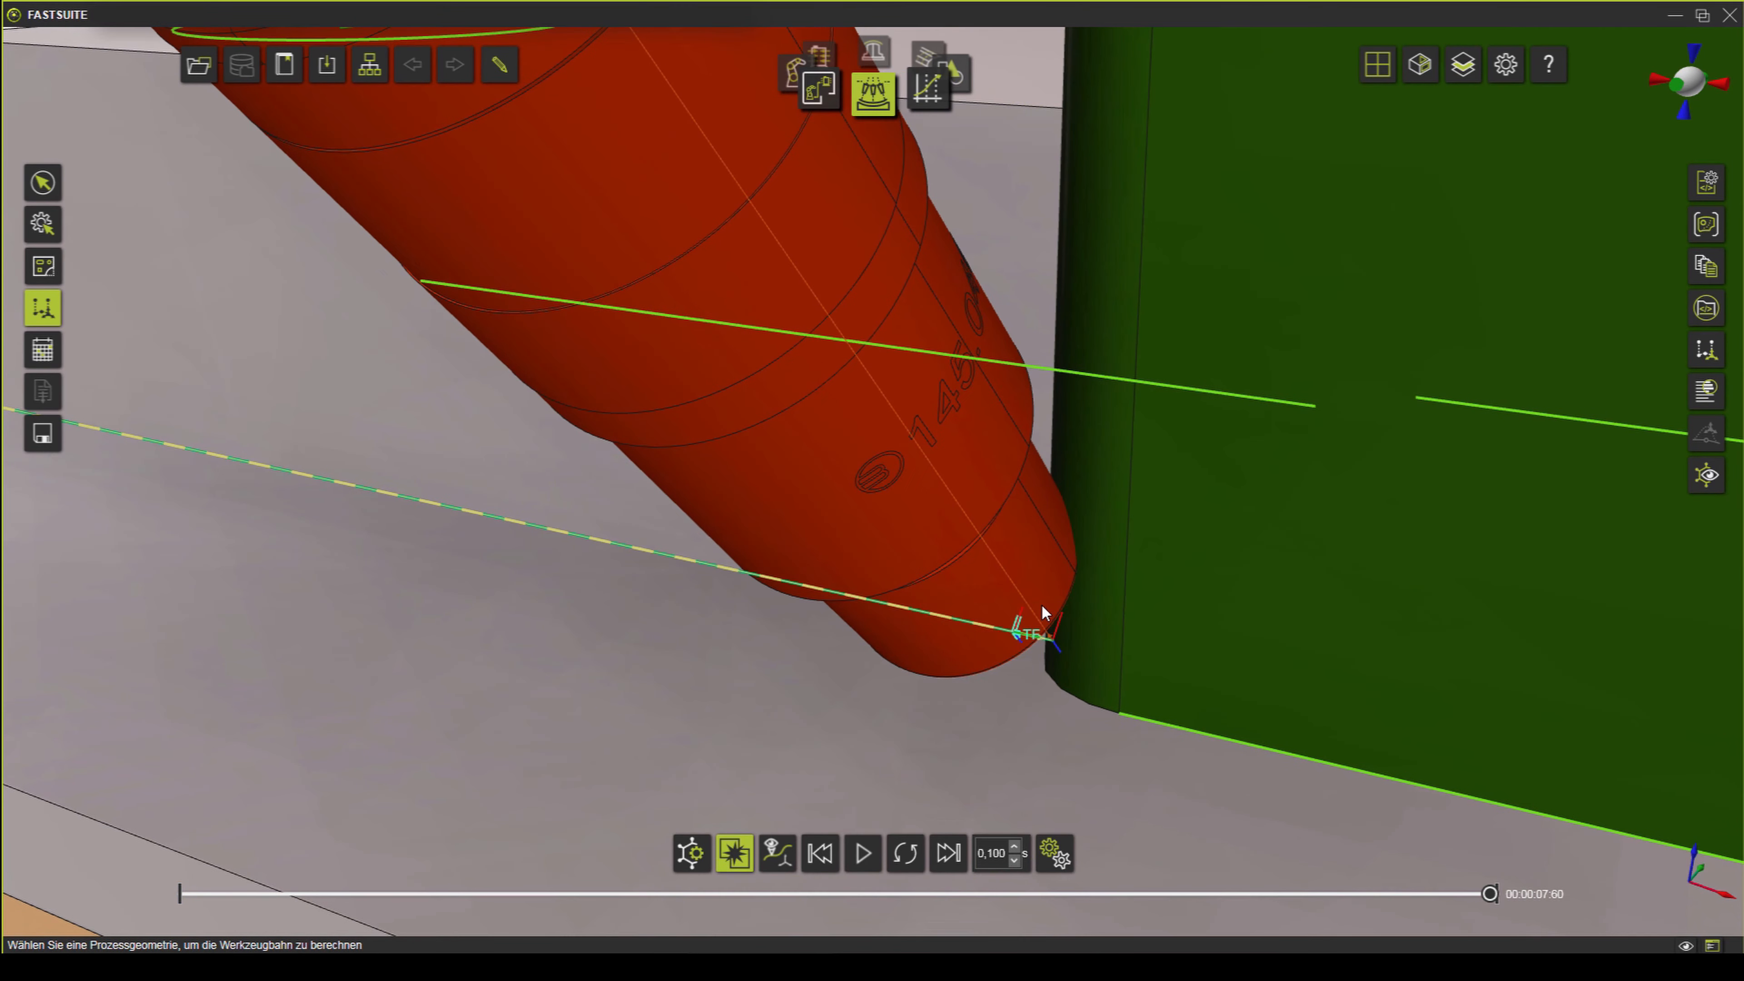
pyautogui.scroll(-5, 1040, 604)
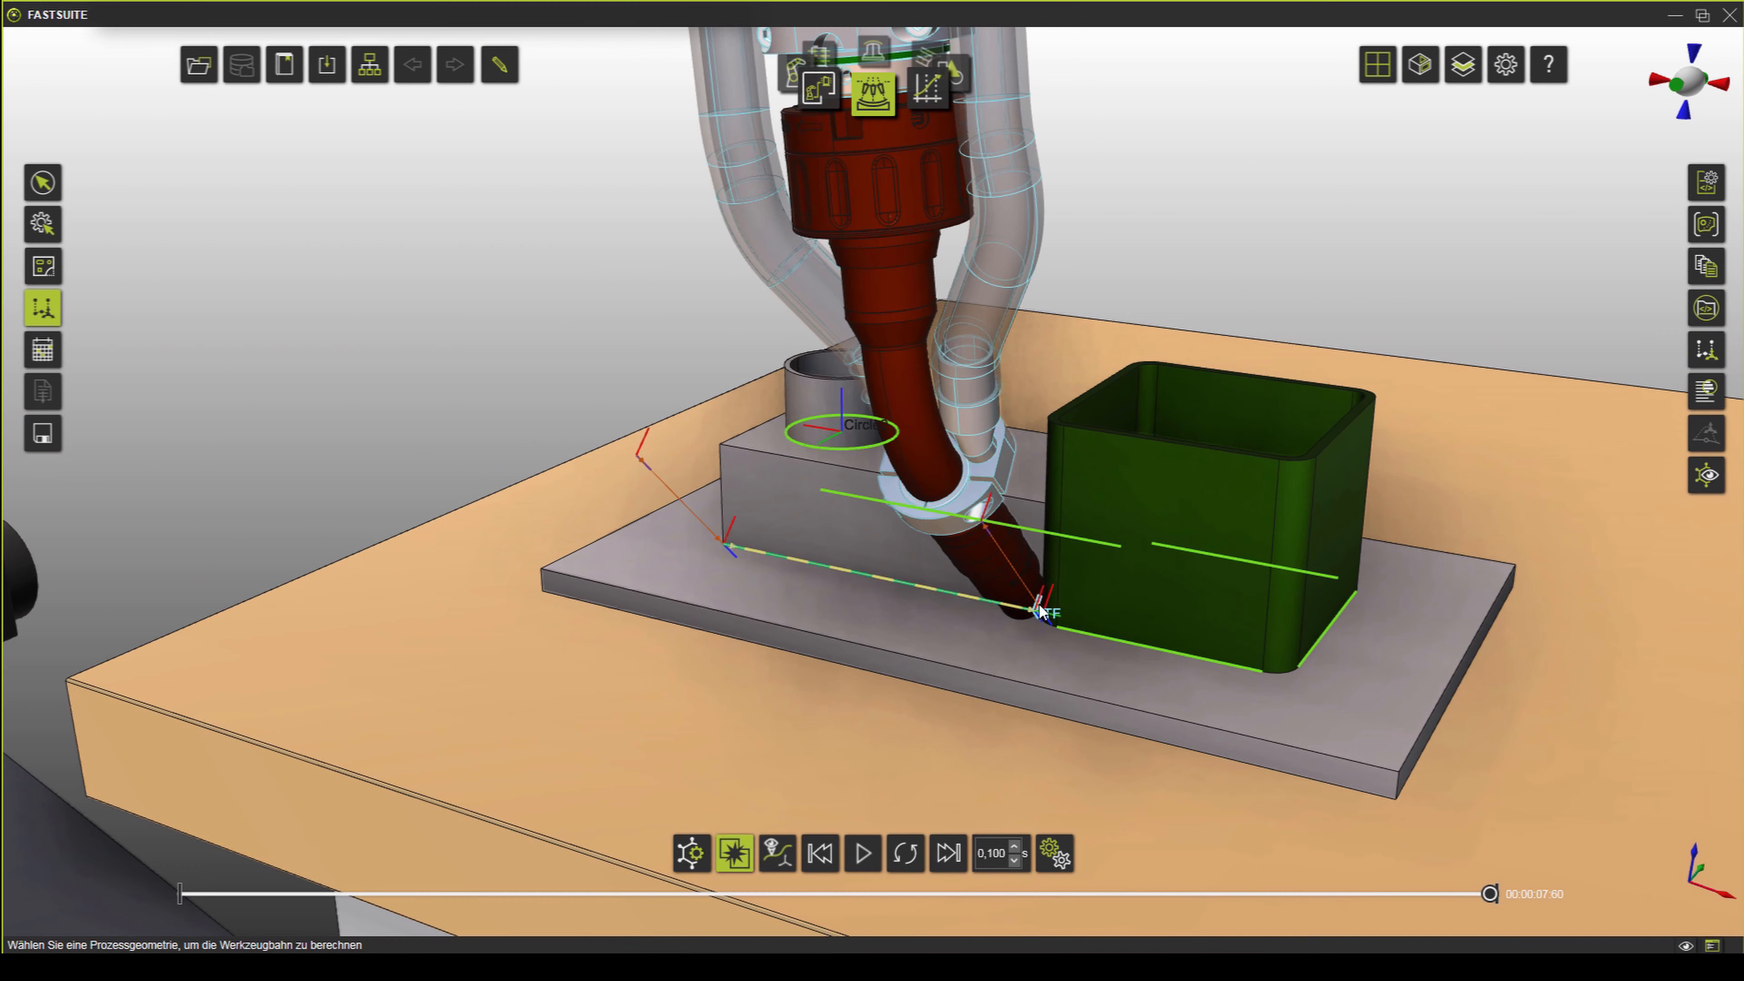
pyautogui.moveTo(1019, 586); pyautogui.dragTo(953, 645, button='middle')
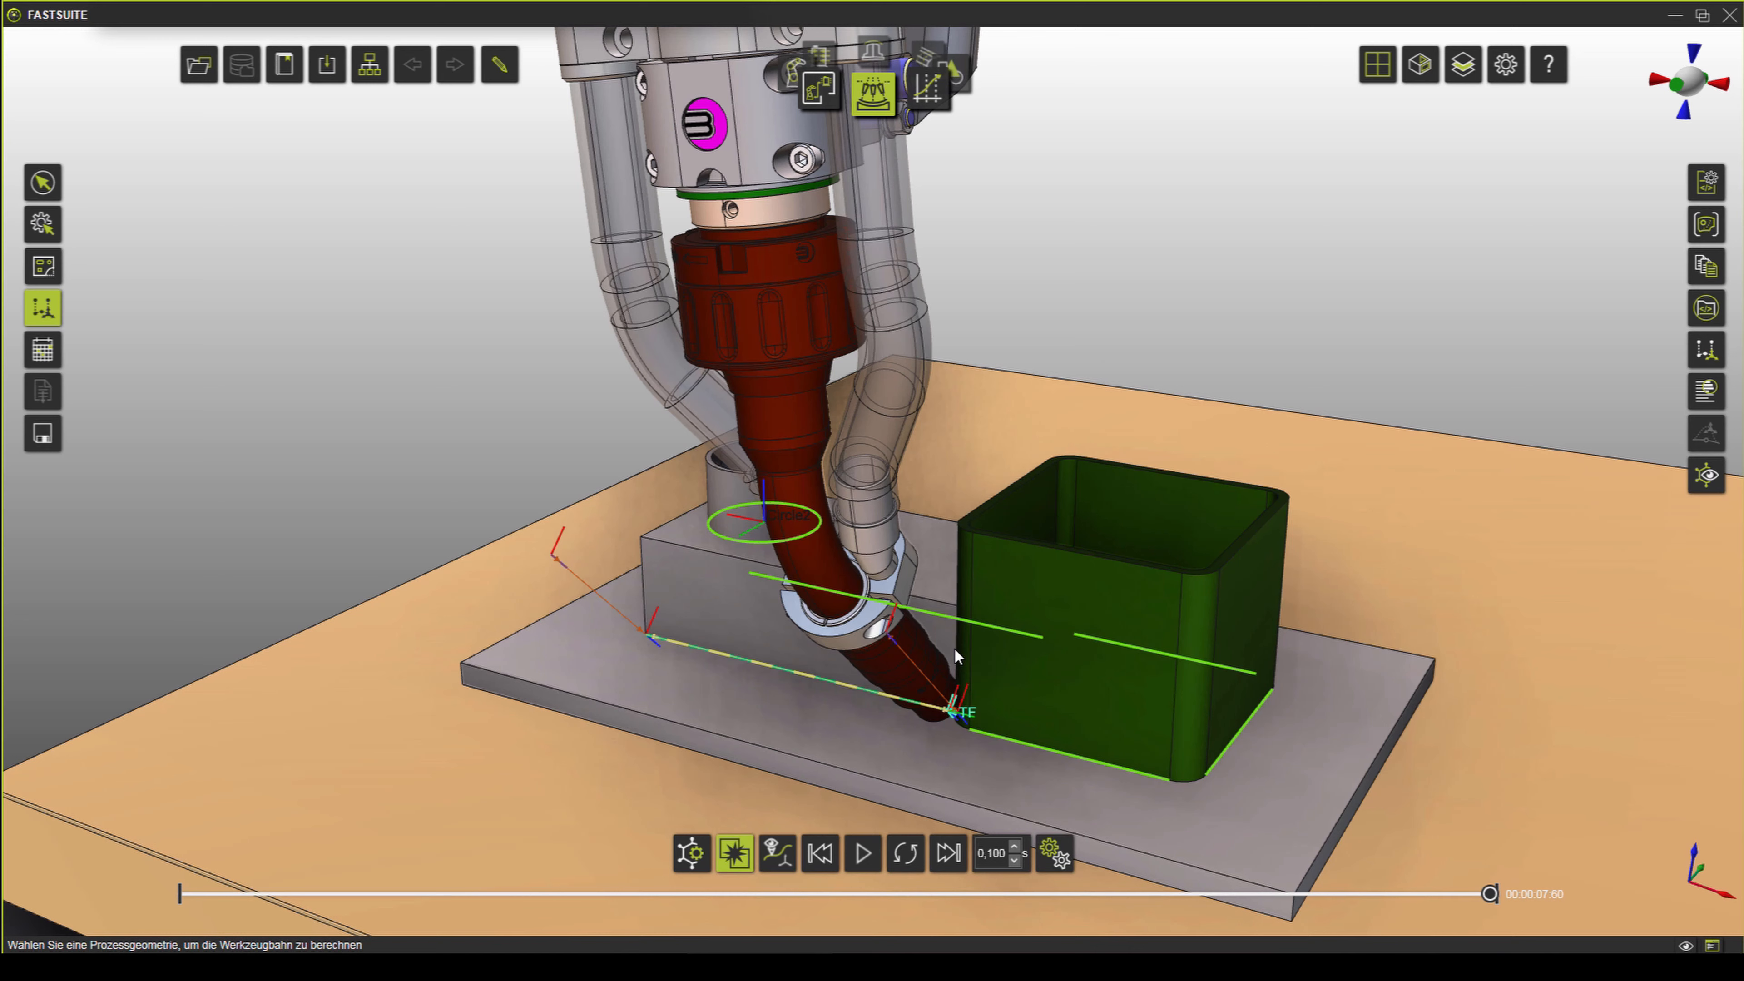
pyautogui.moveTo(1093, 764); pyautogui.dragTo(844, 677, button='middle')
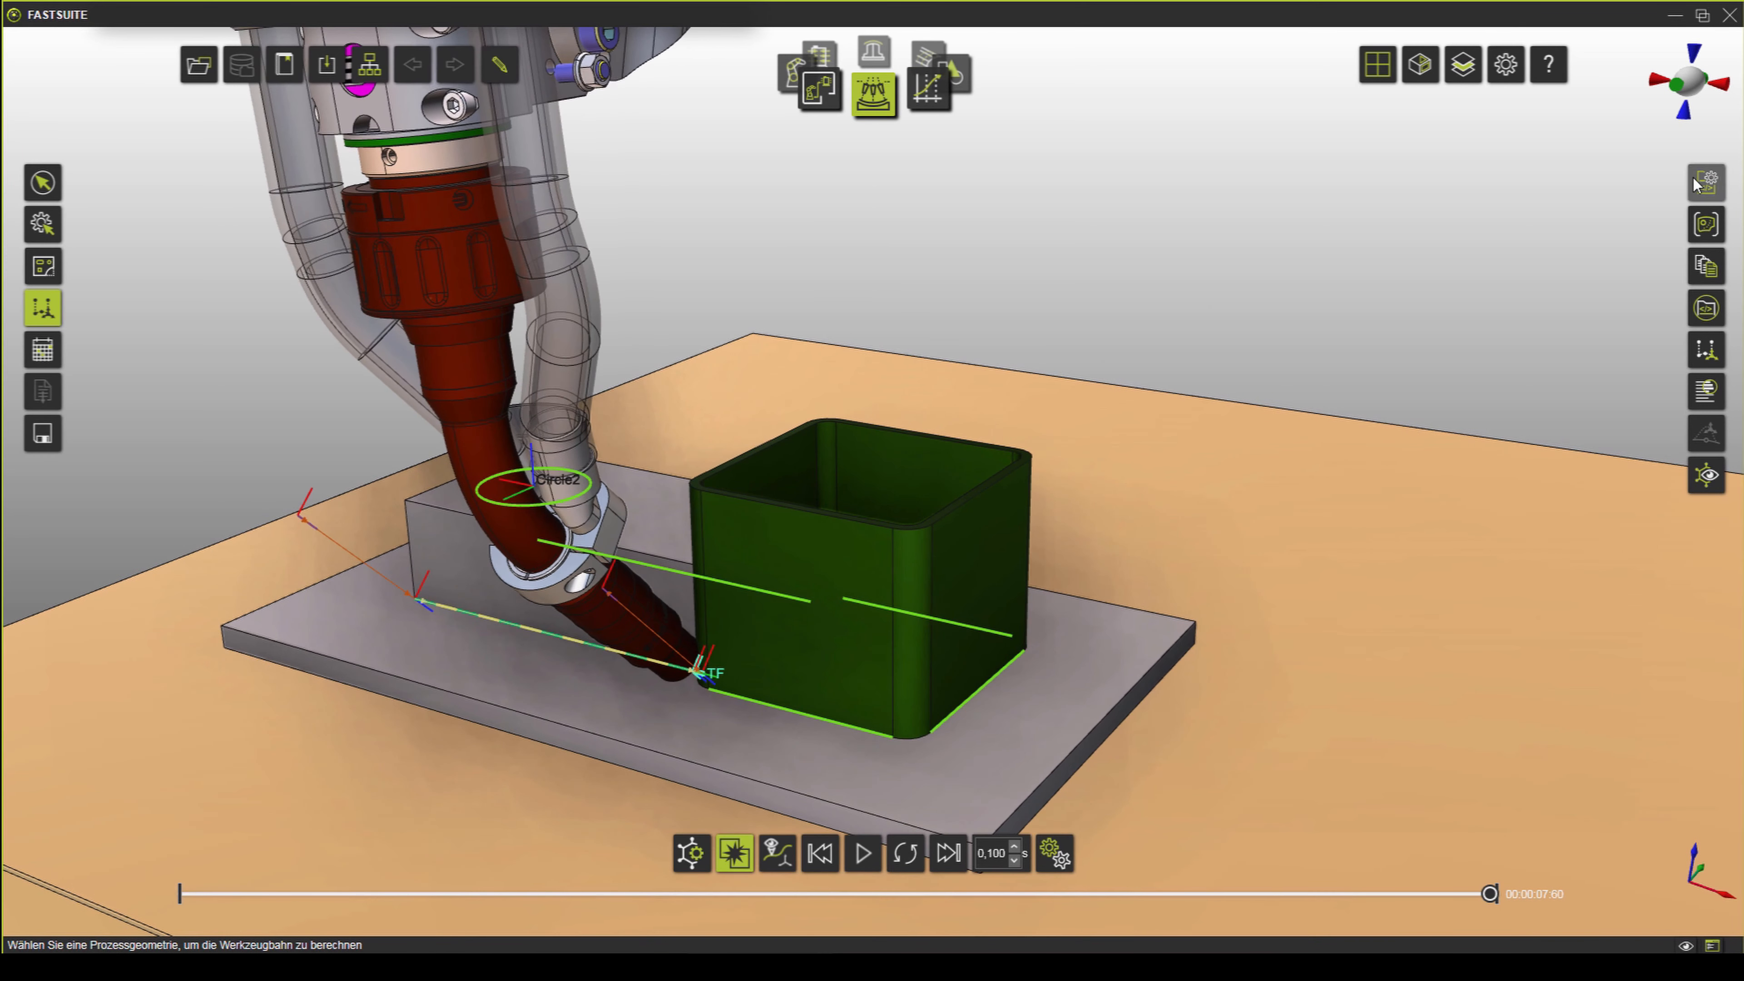
# - In the active program, override and activate the Schachtel-Schweißen transition for operation OP001 in group GRP001
pyautogui.click(1705, 306)
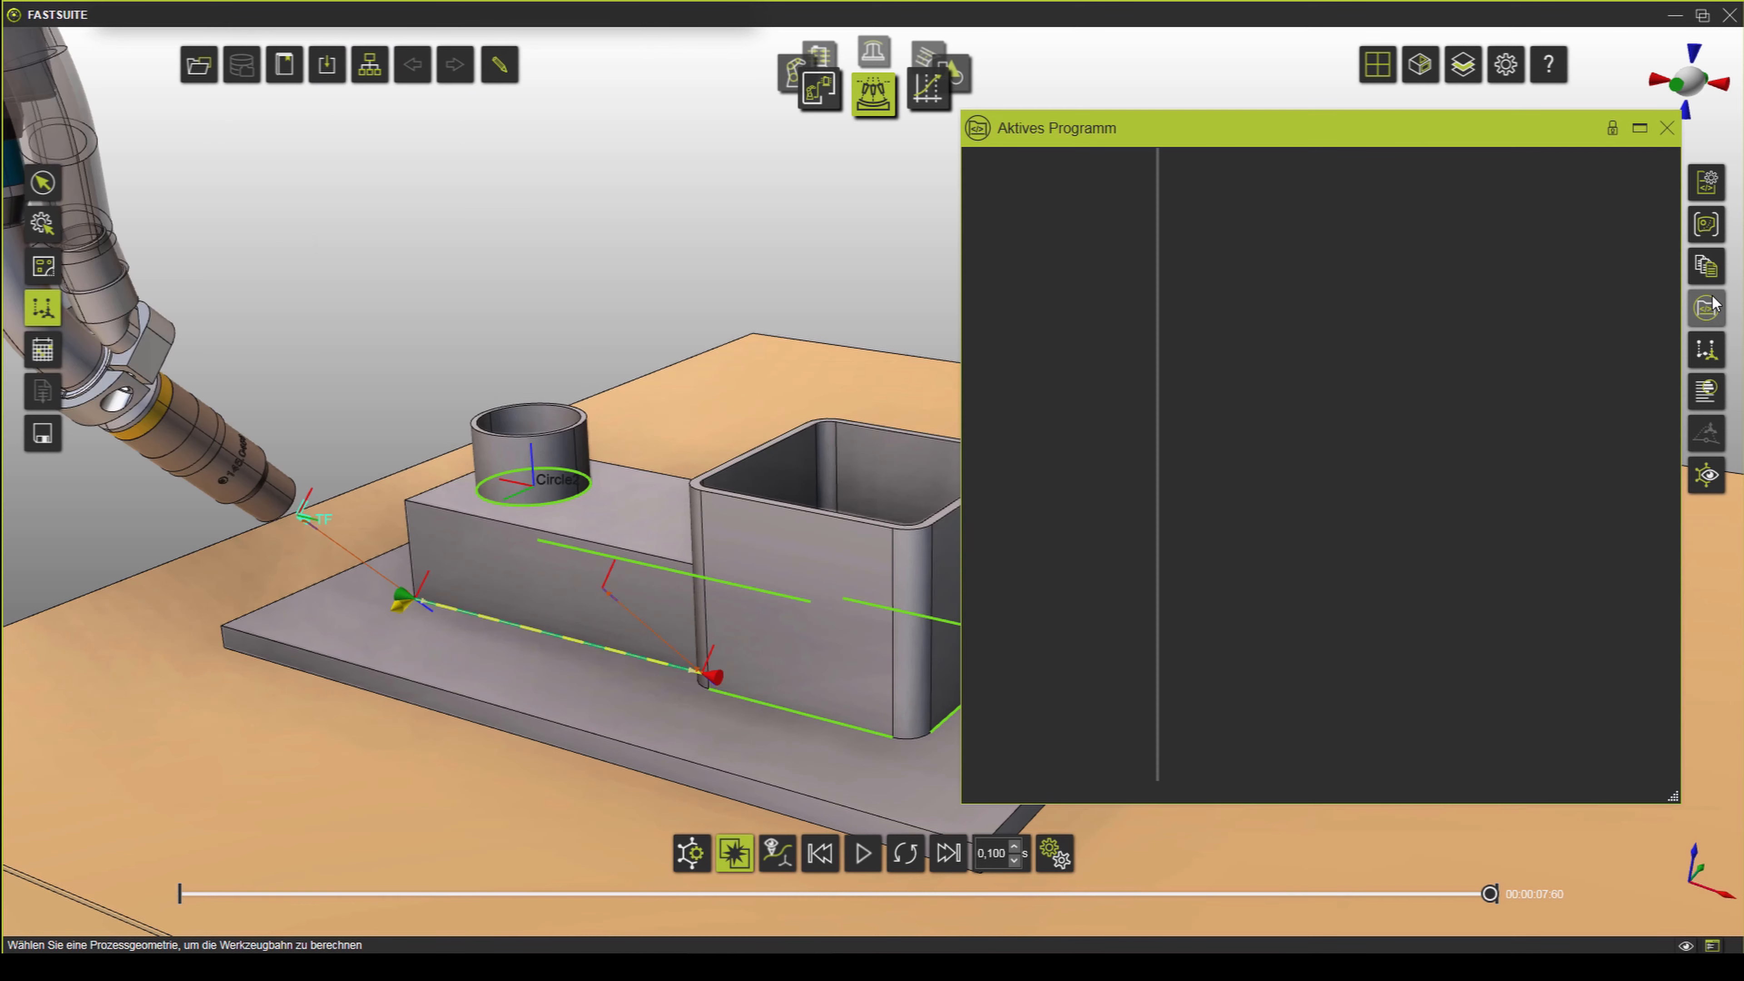
pyautogui.click(1106, 339)
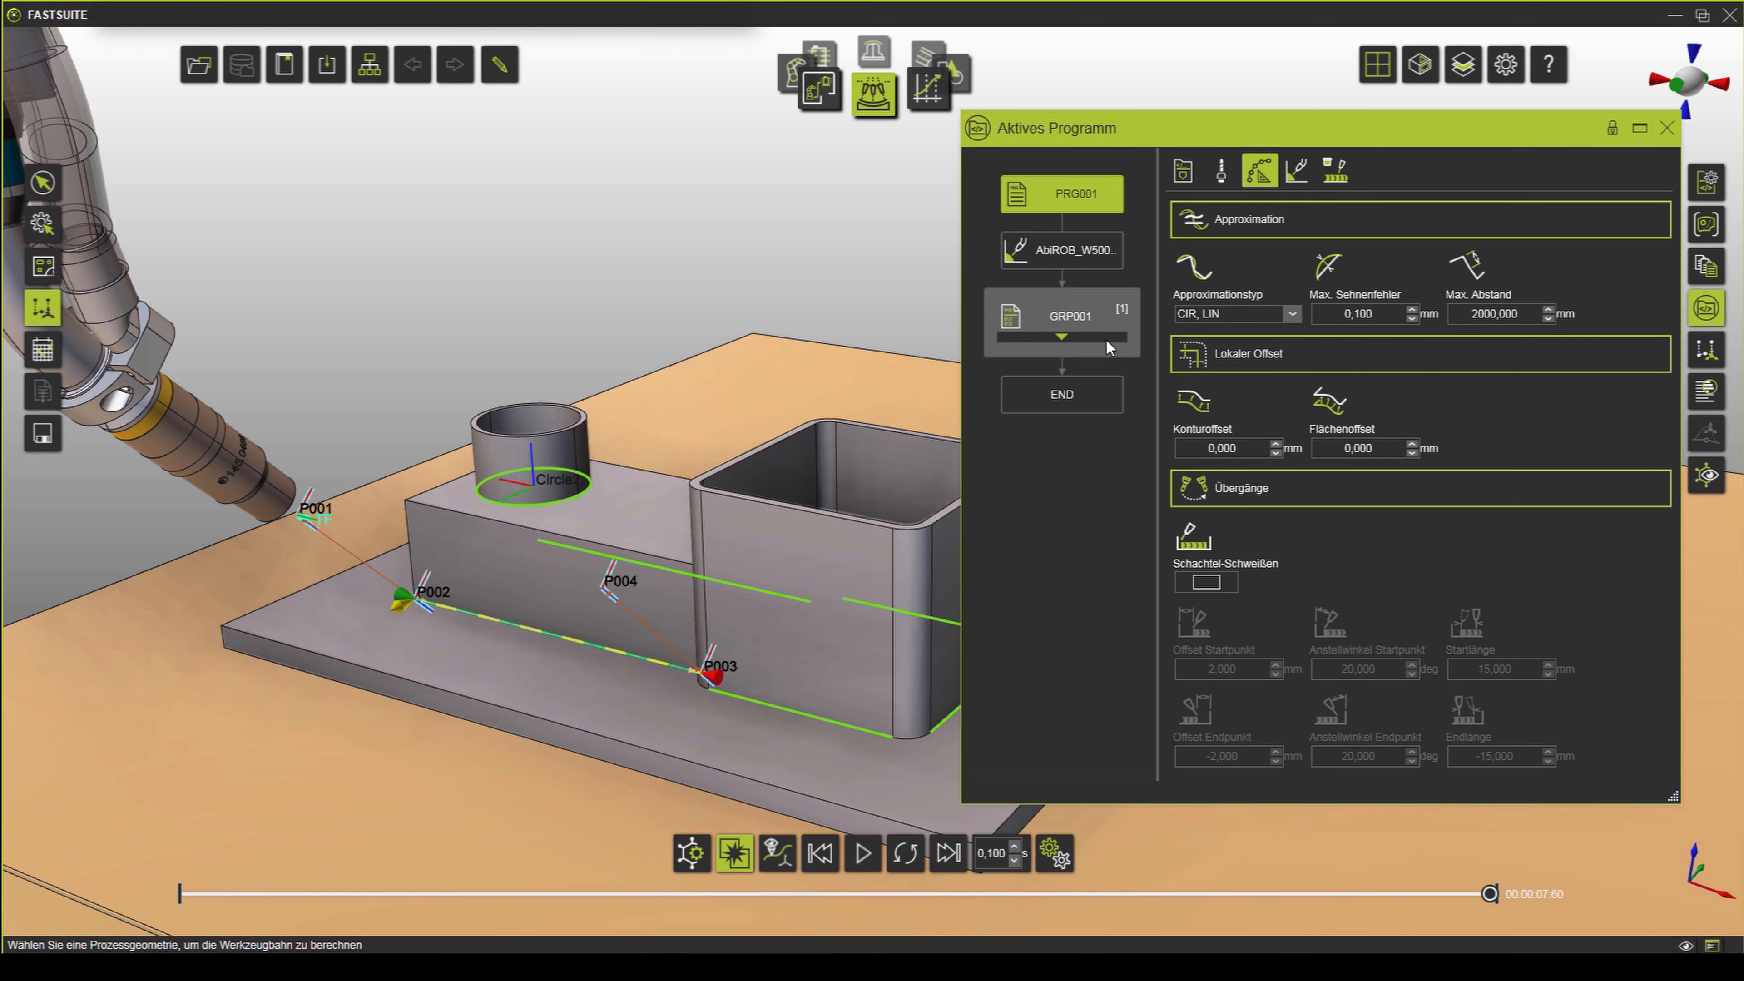
pyautogui.click(1106, 339)
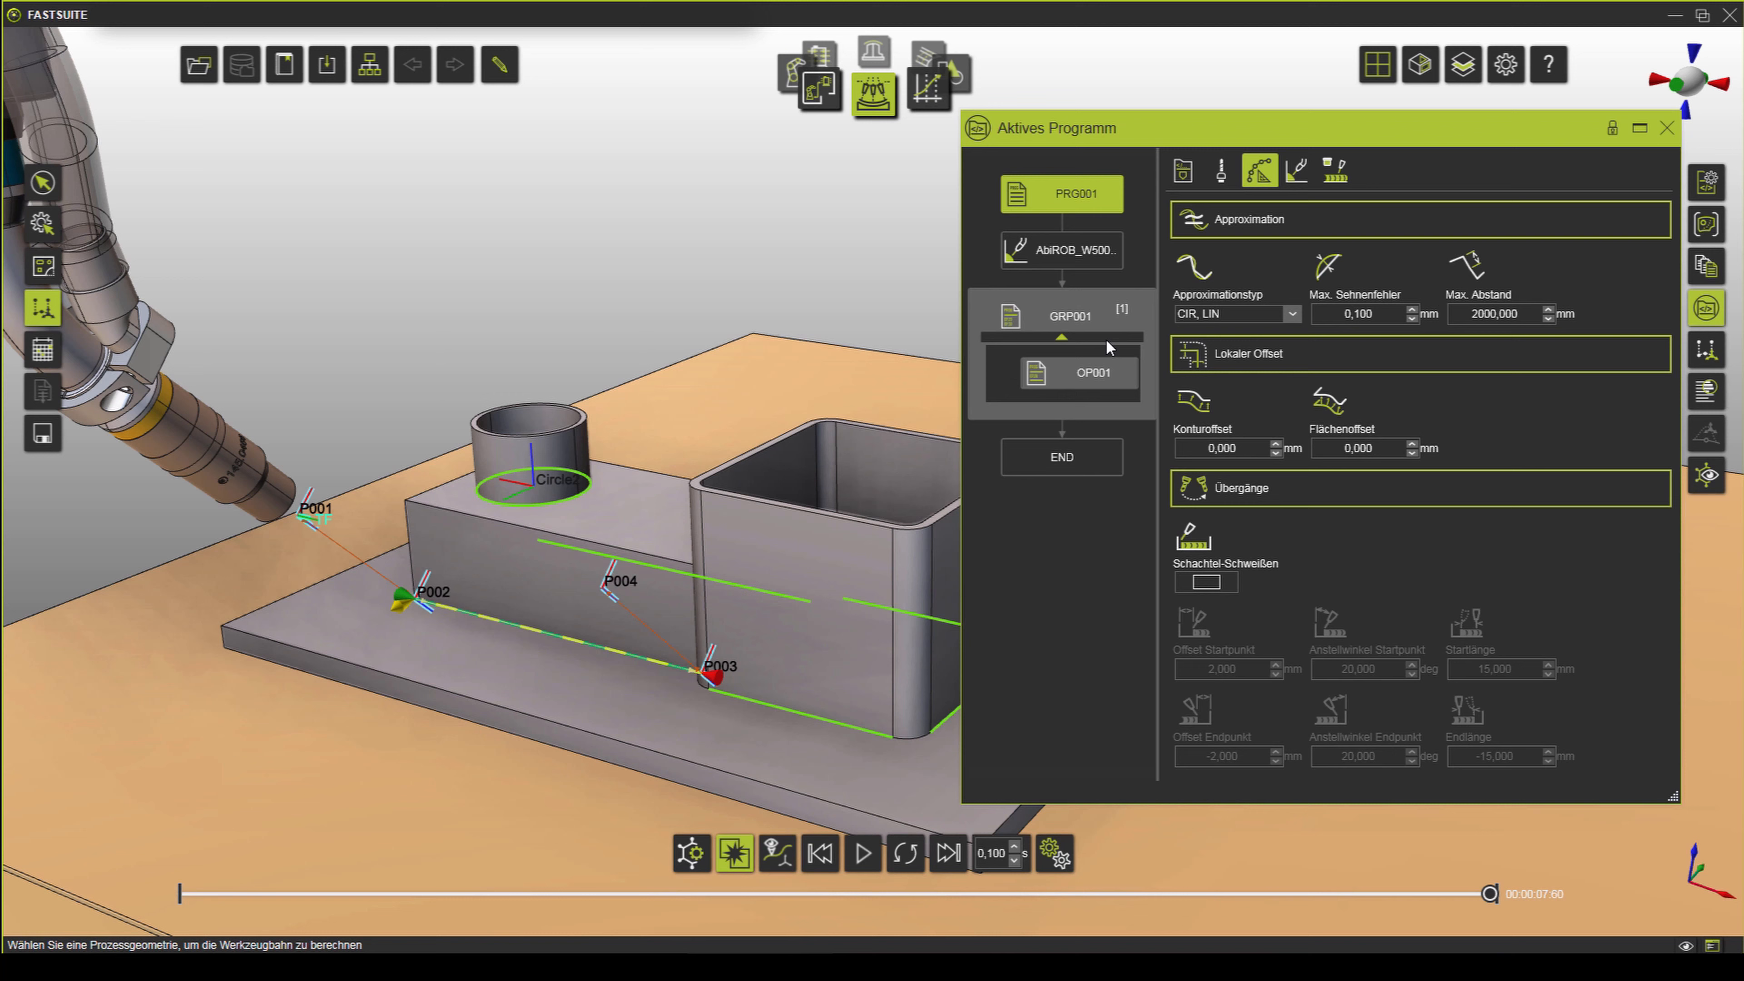
pyautogui.click(1094, 373)
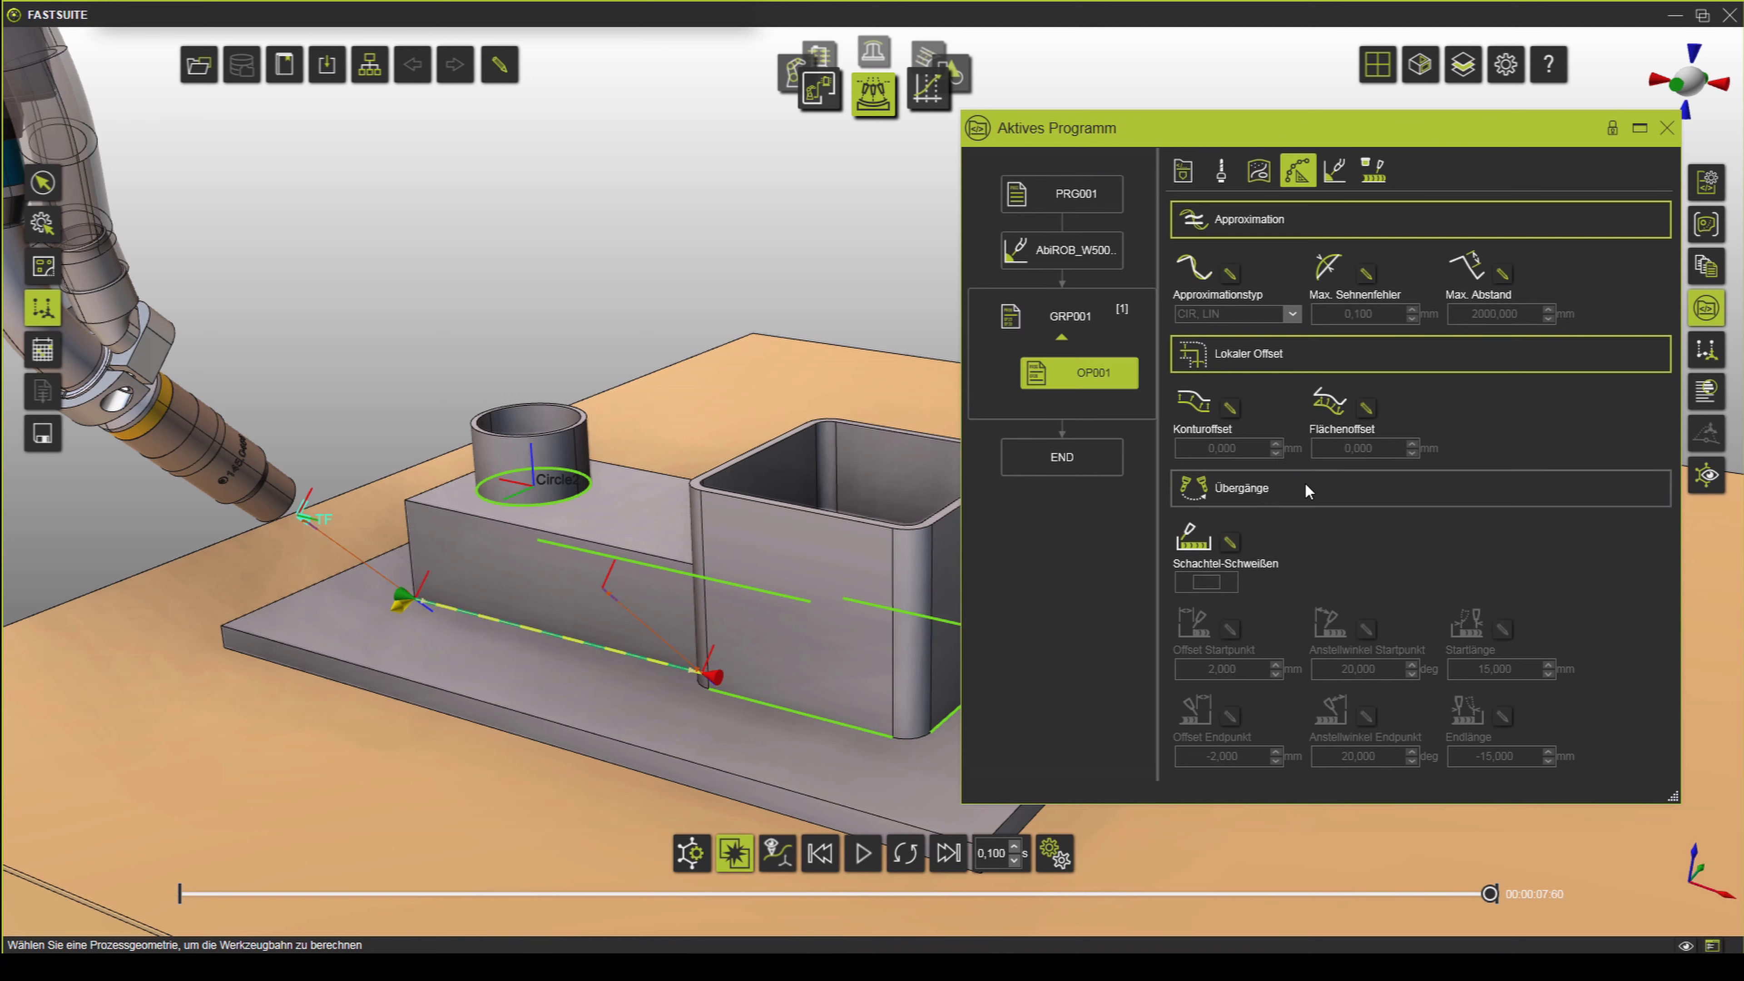
pyautogui.click(1227, 544)
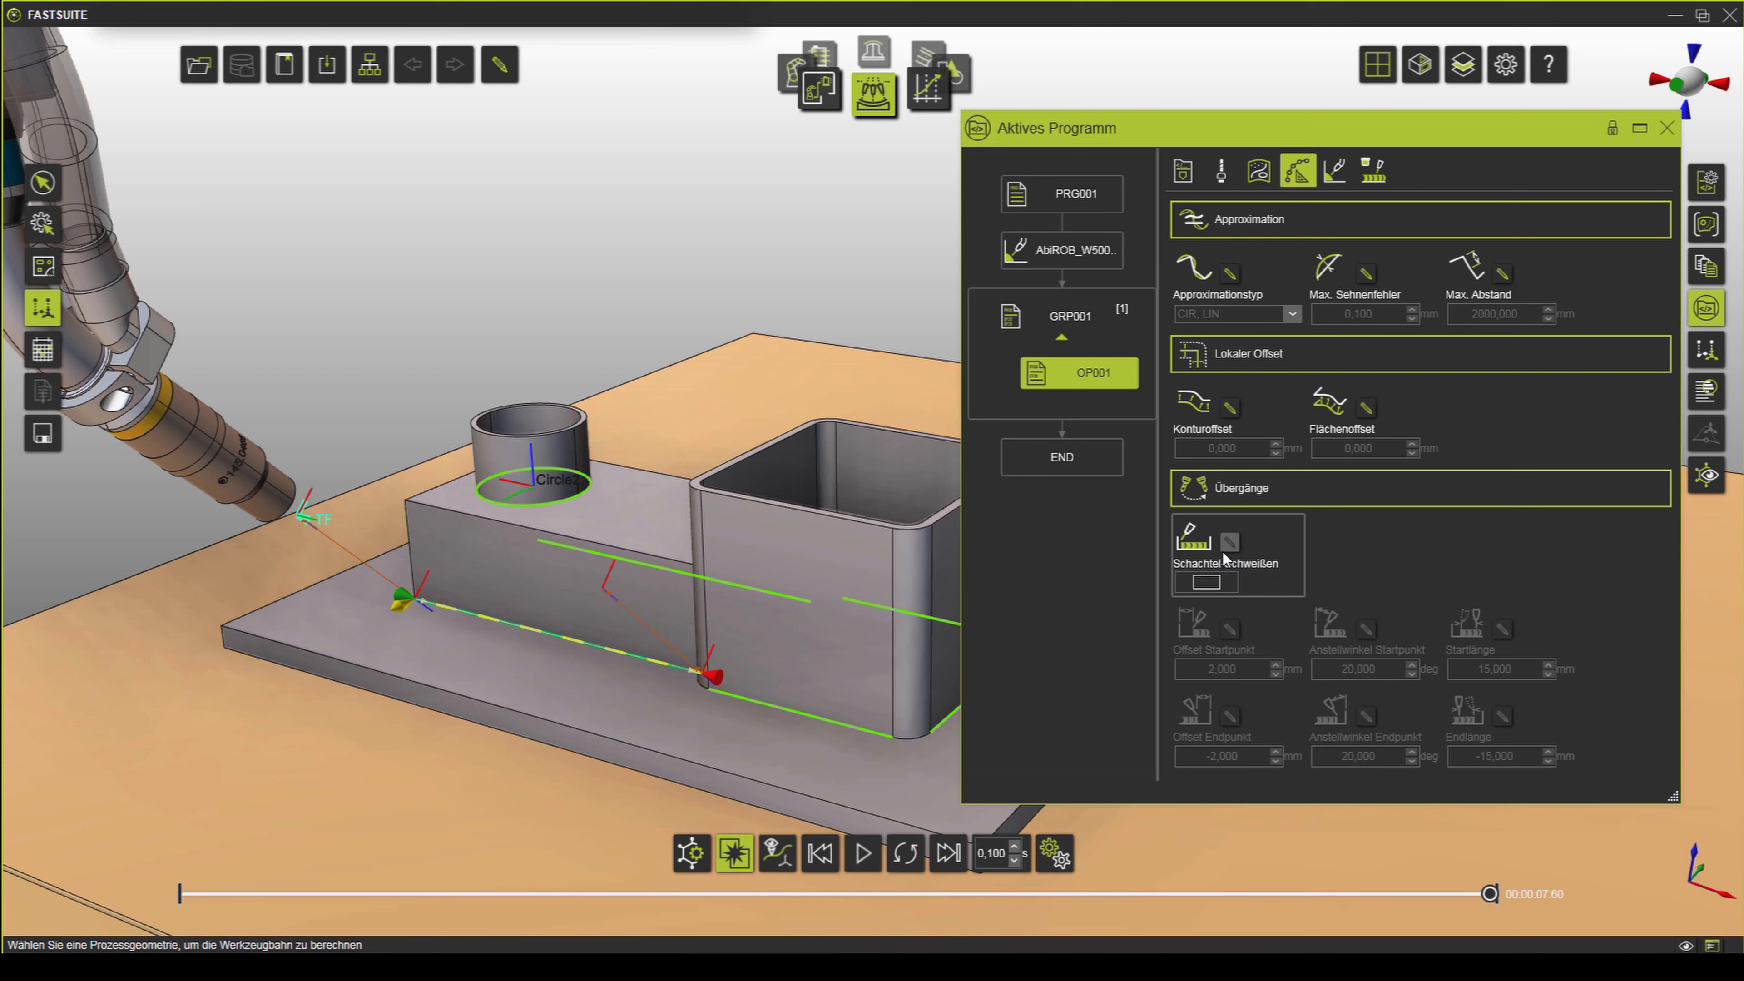
pyautogui.click(1205, 583)
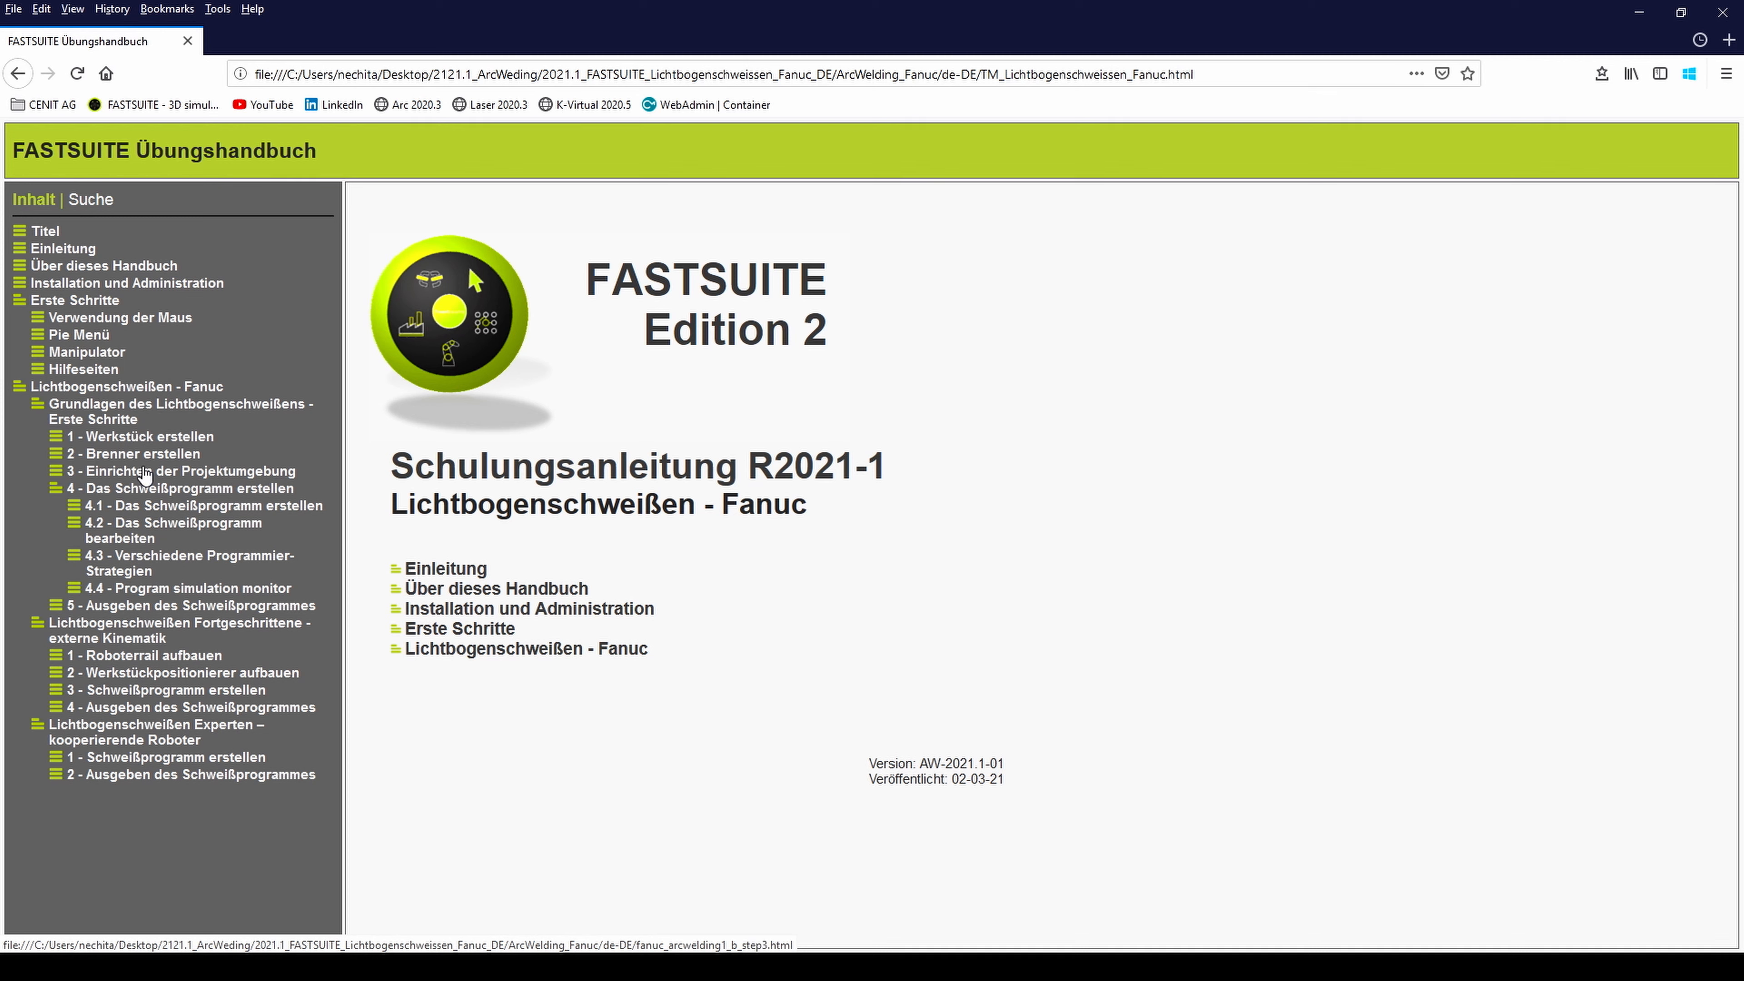
# - In the browser's FASTSUITE Übungshandbuch, open chapter 4.3 Verschiedene Programmier-Strategien and play the video for step 1.1
pyautogui.click(114, 570)
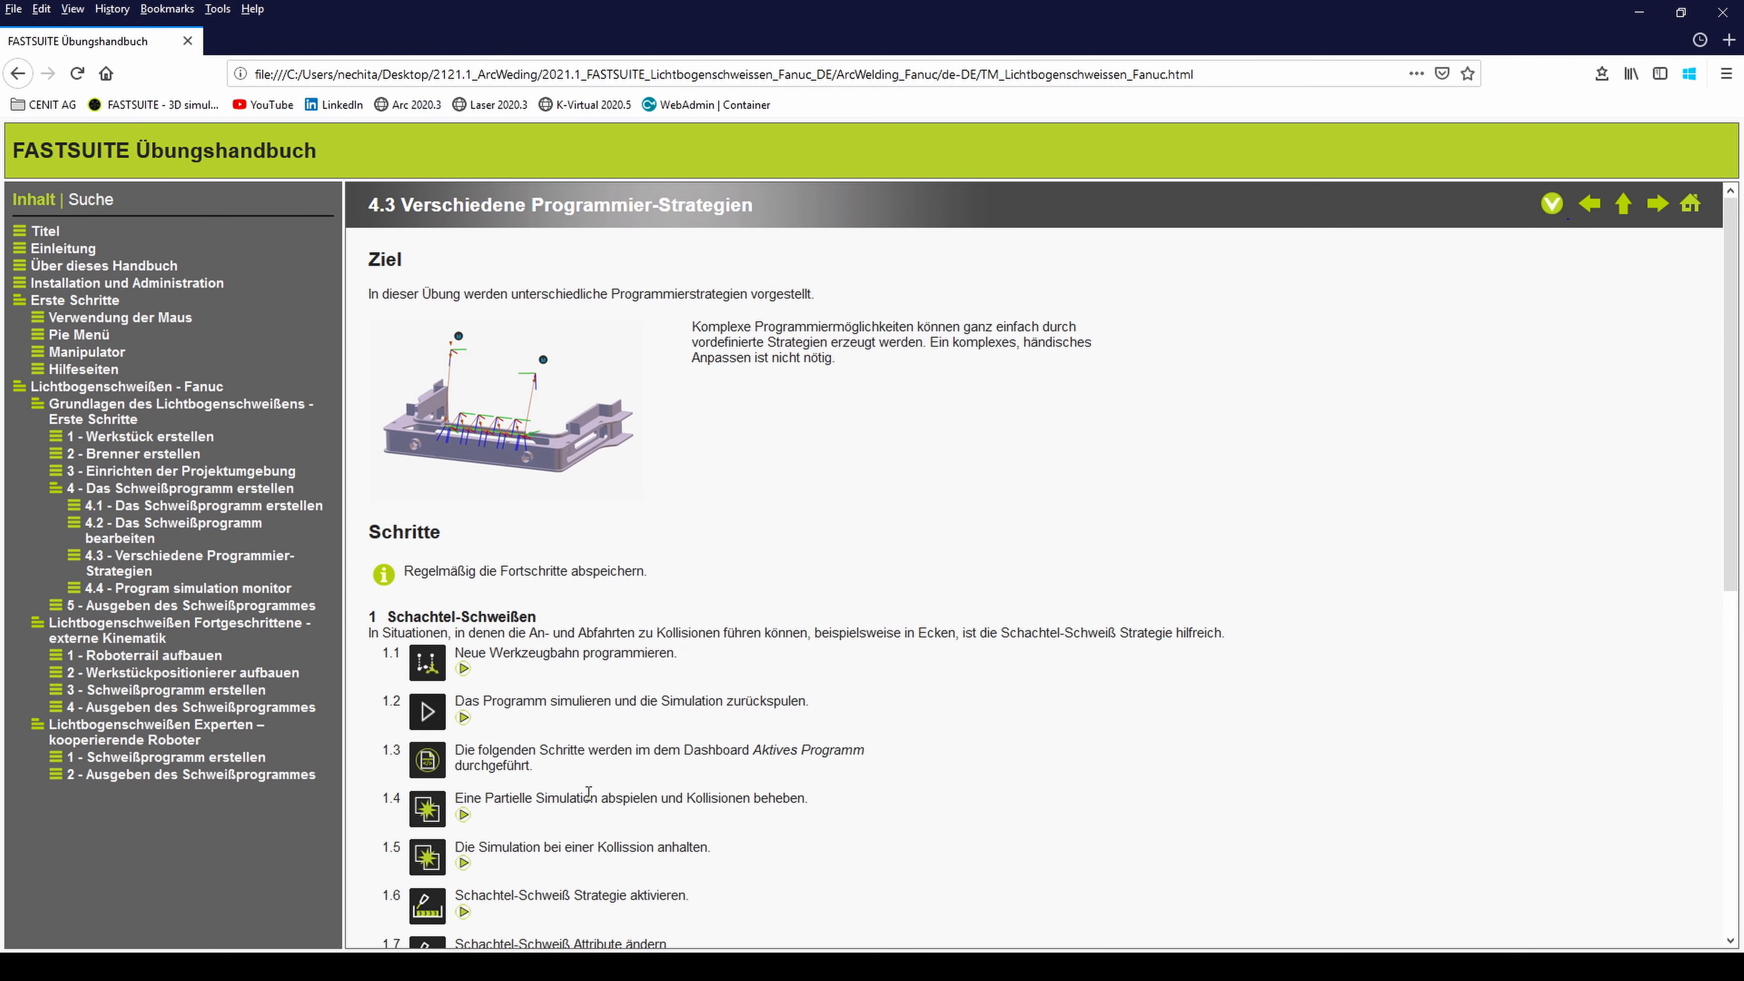
pyautogui.scroll(-2, 587, 789)
pyautogui.scroll(-3, 588, 790)
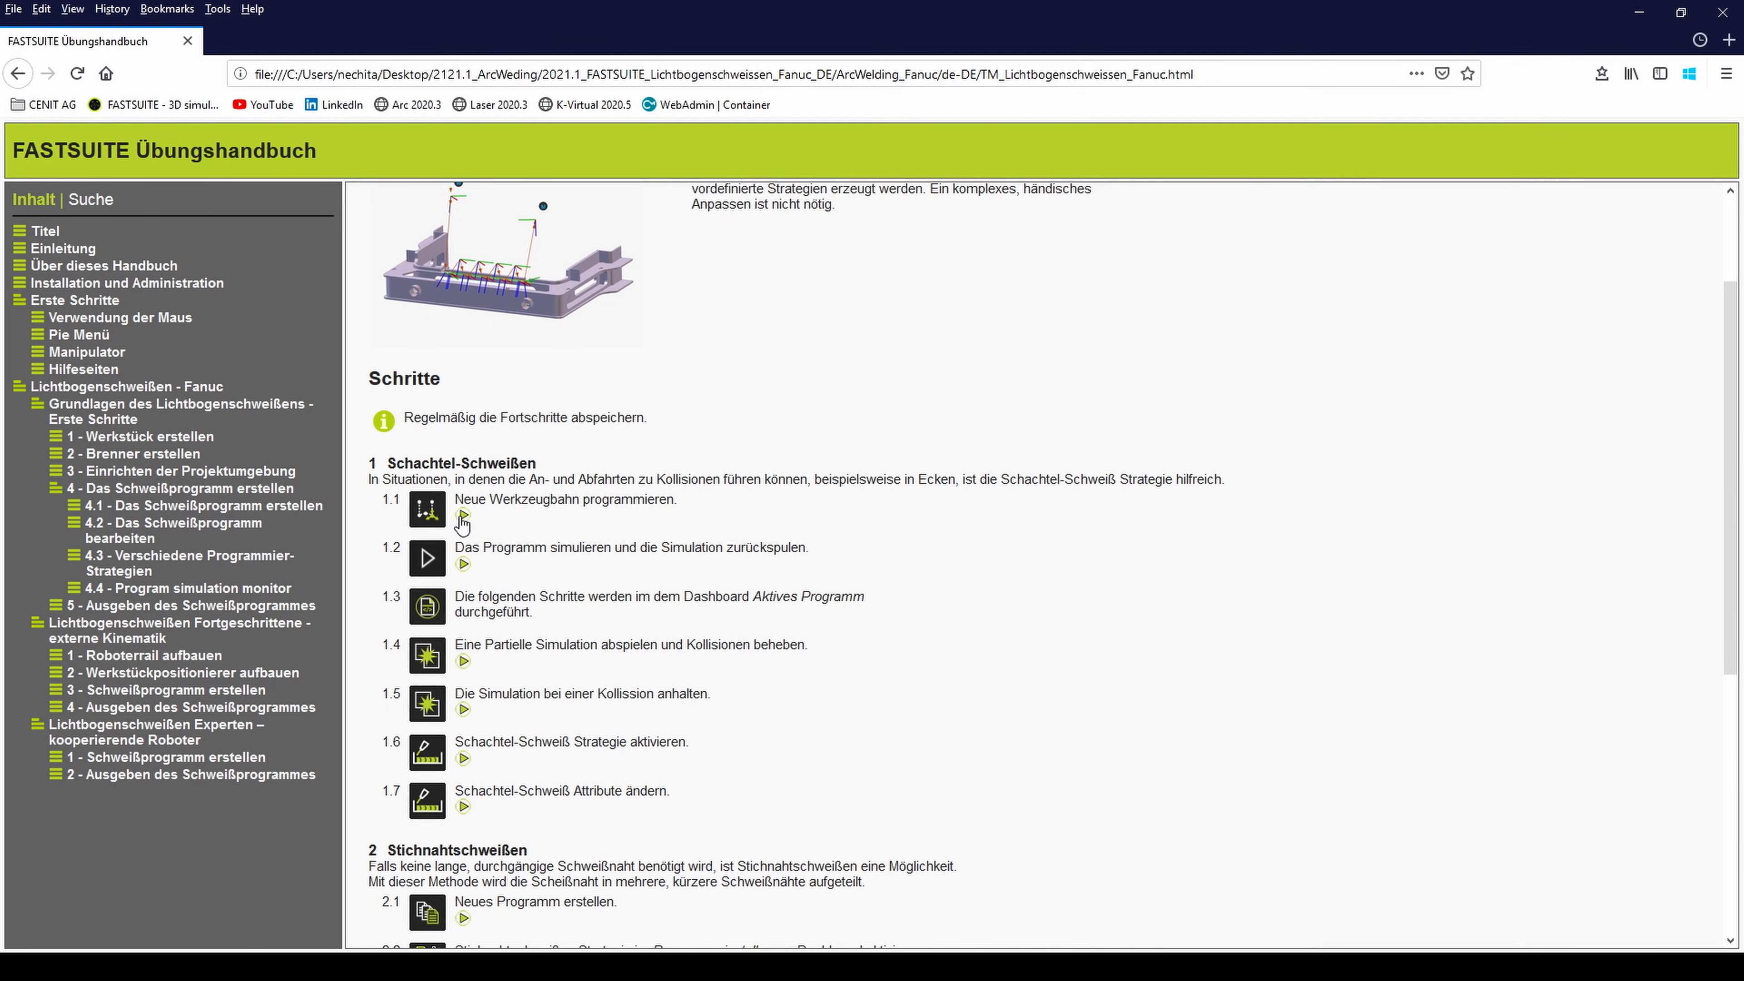
pyautogui.click(463, 514)
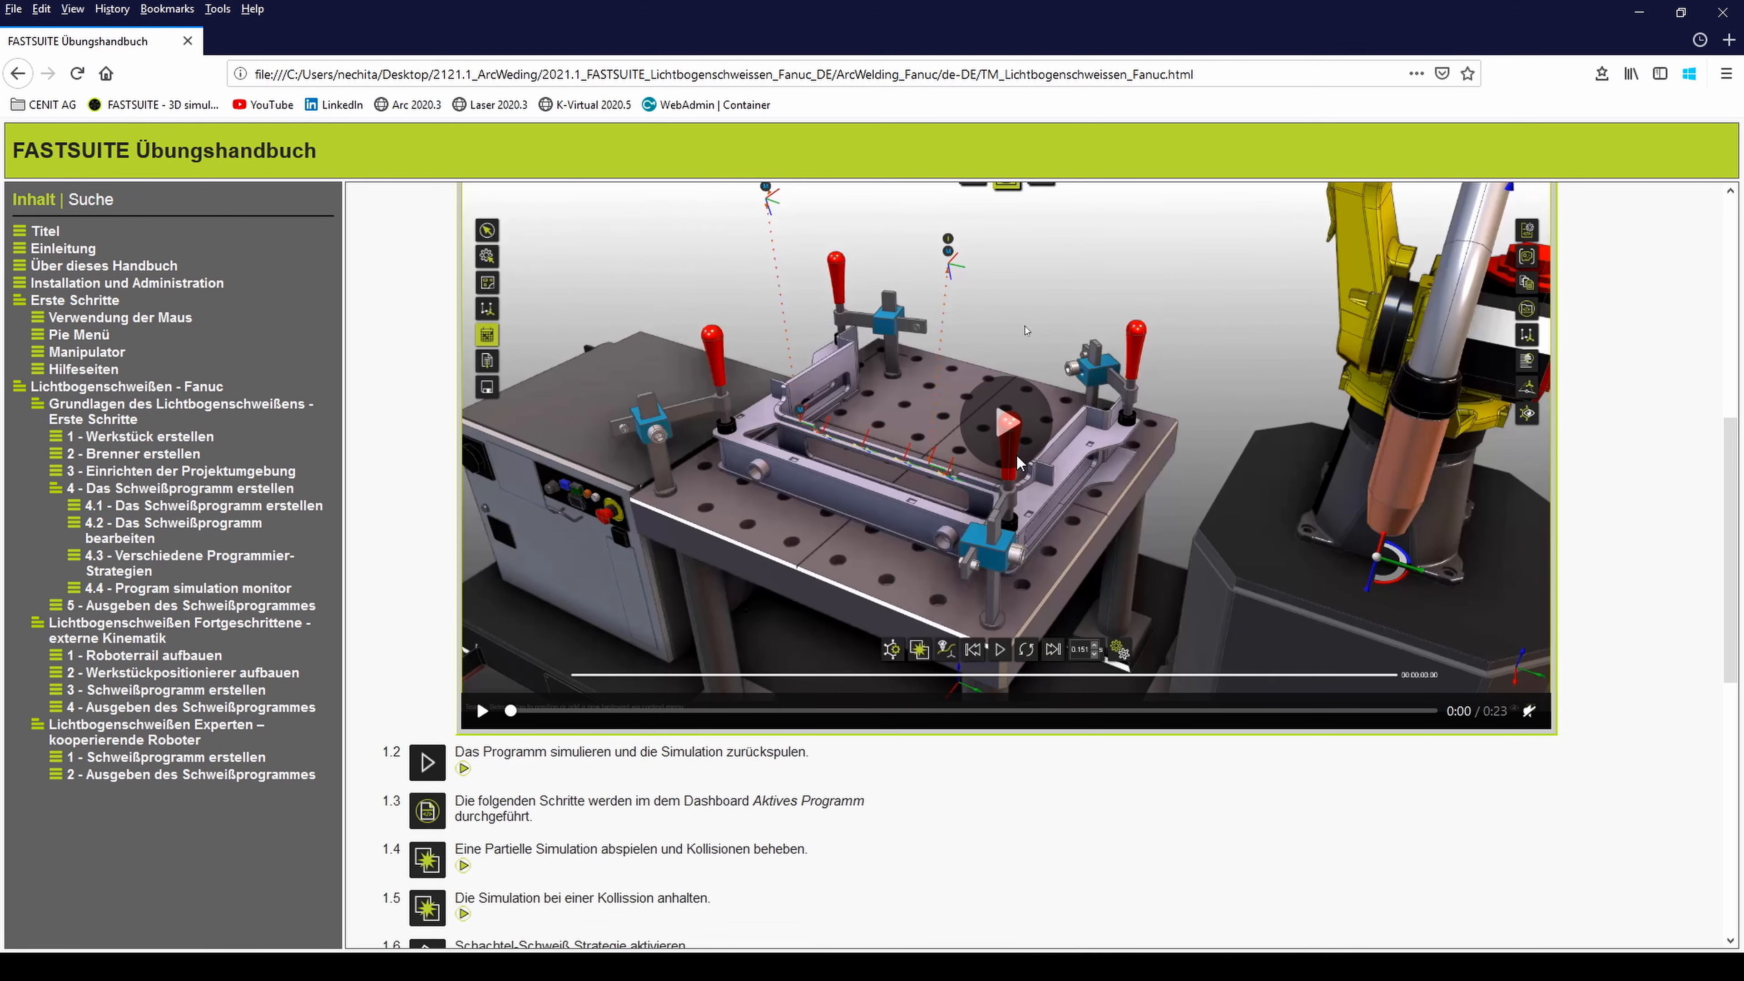
pyautogui.click(1019, 461)
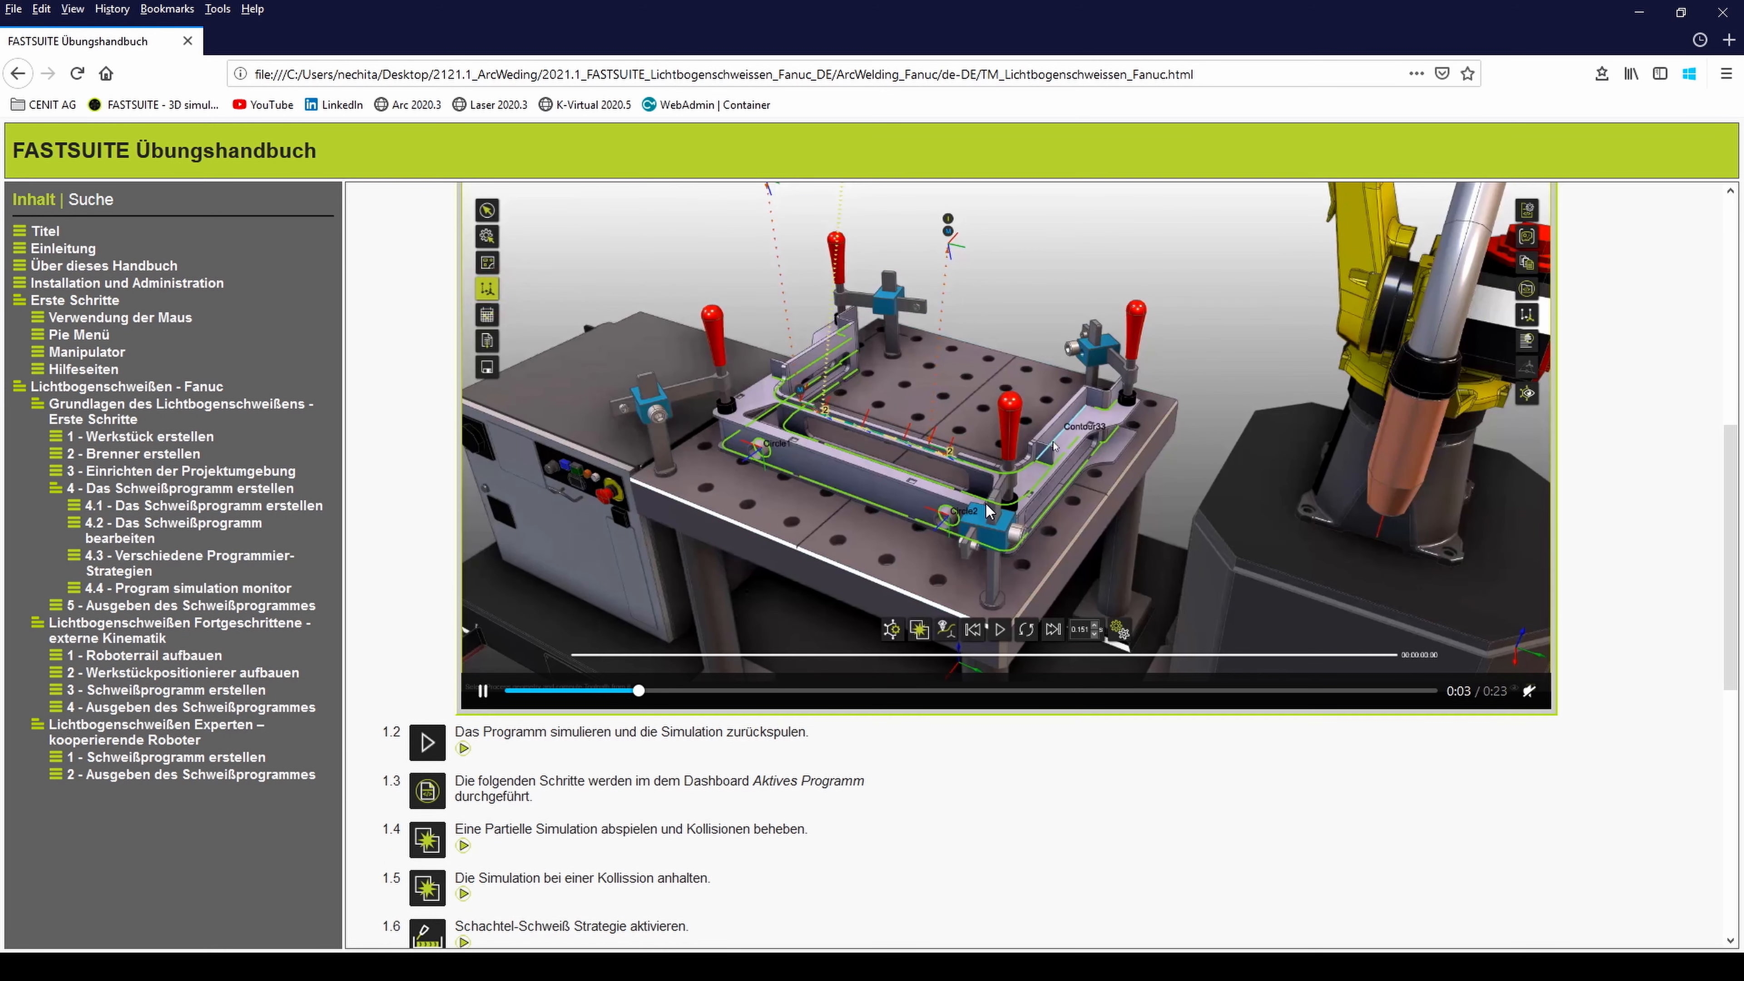
# - Review the remaining Schachtel-Schweißen steps in the handbook and play the video for step 1.7, Schachtel-Schweiß Attribute ändern
pyautogui.scroll(-1, 743, 695)
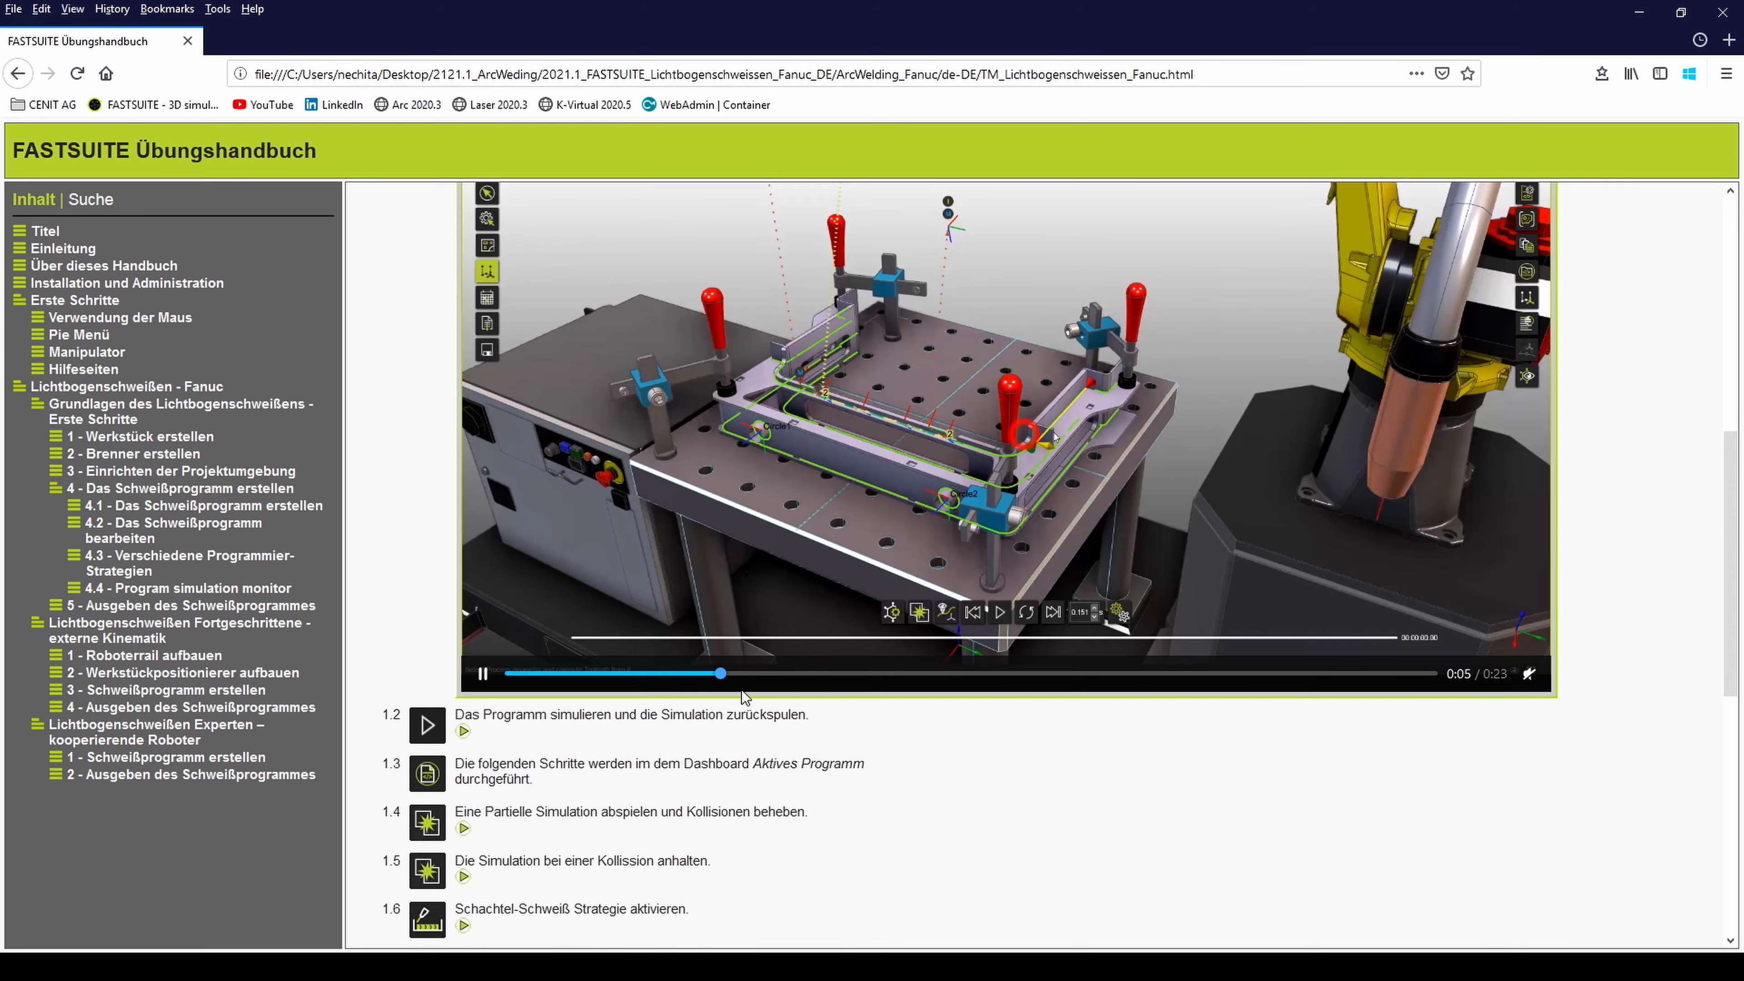
pyautogui.scroll(-6, 742, 692)
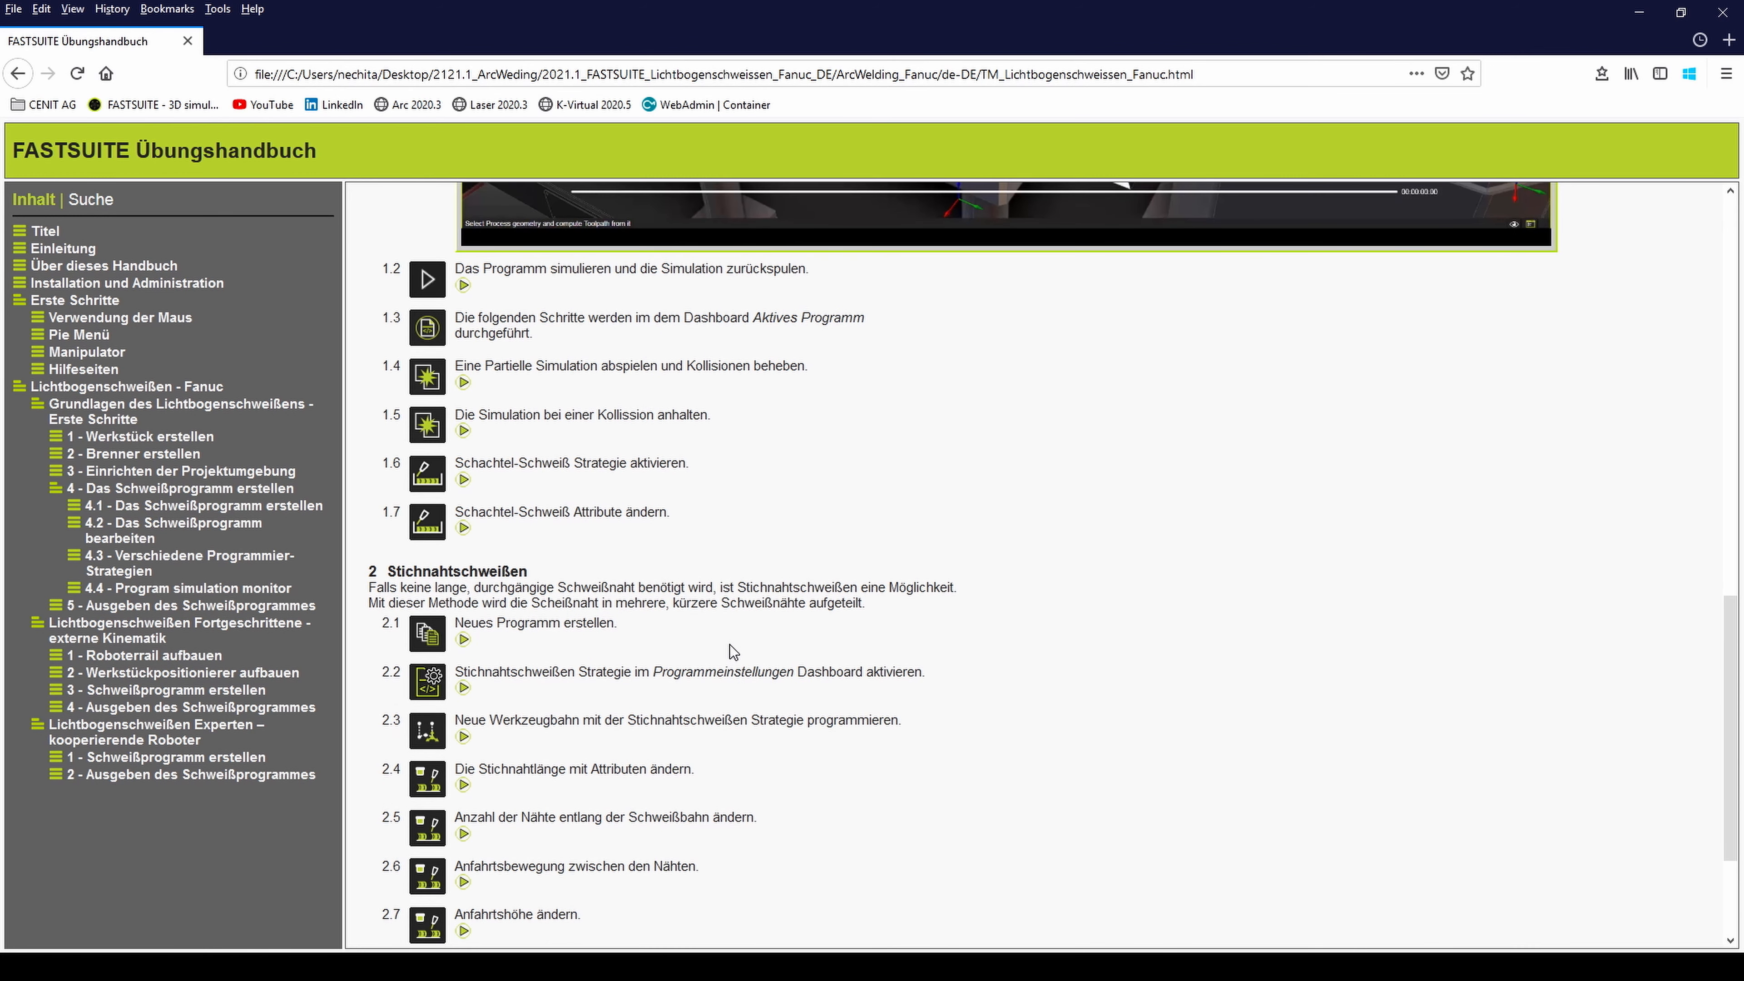
pyautogui.click(463, 527)
pyautogui.scroll(-1, 837, 622)
pyautogui.scroll(-6, 836, 604)
pyautogui.click(1014, 434)
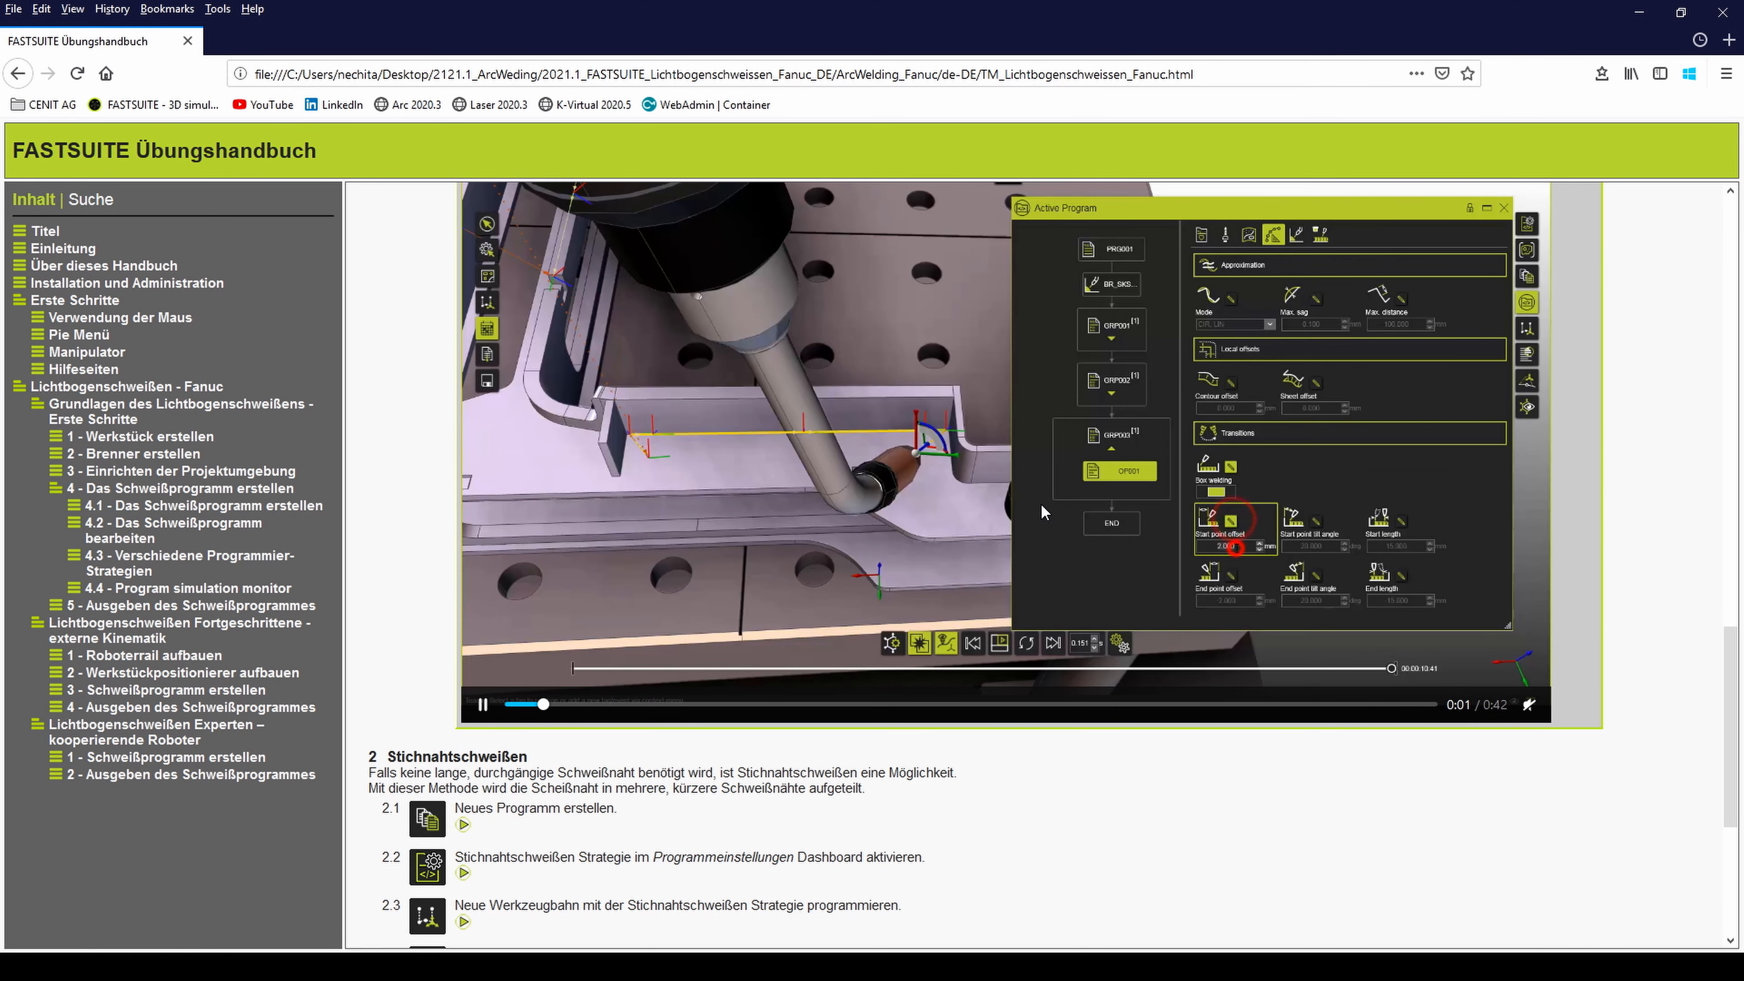